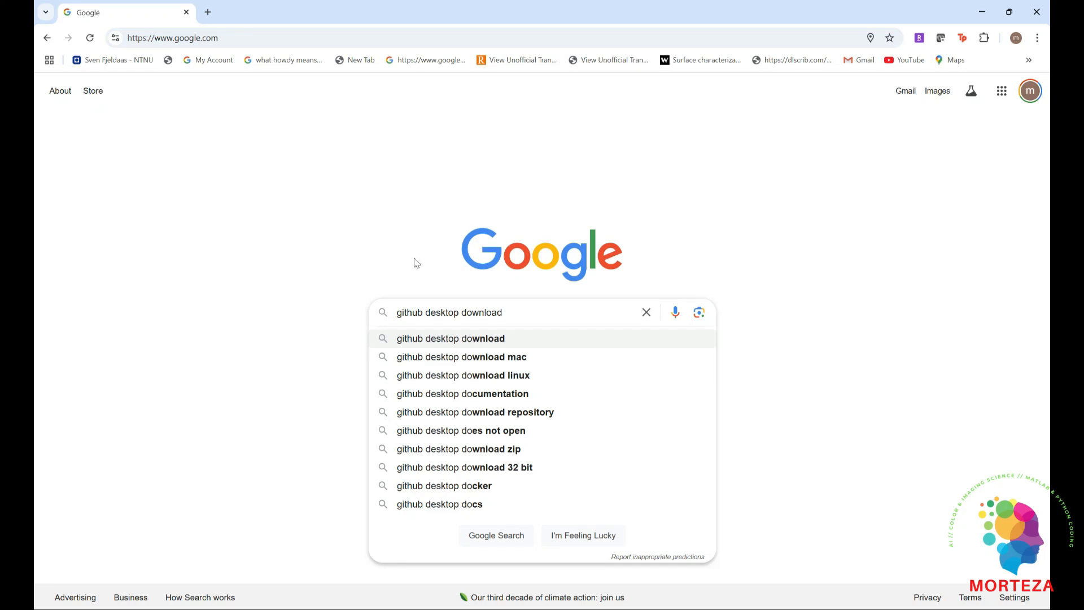
Find the GitHub Desktop download page on Google, download the Windows (64bit) version and run the installer
key(Return)
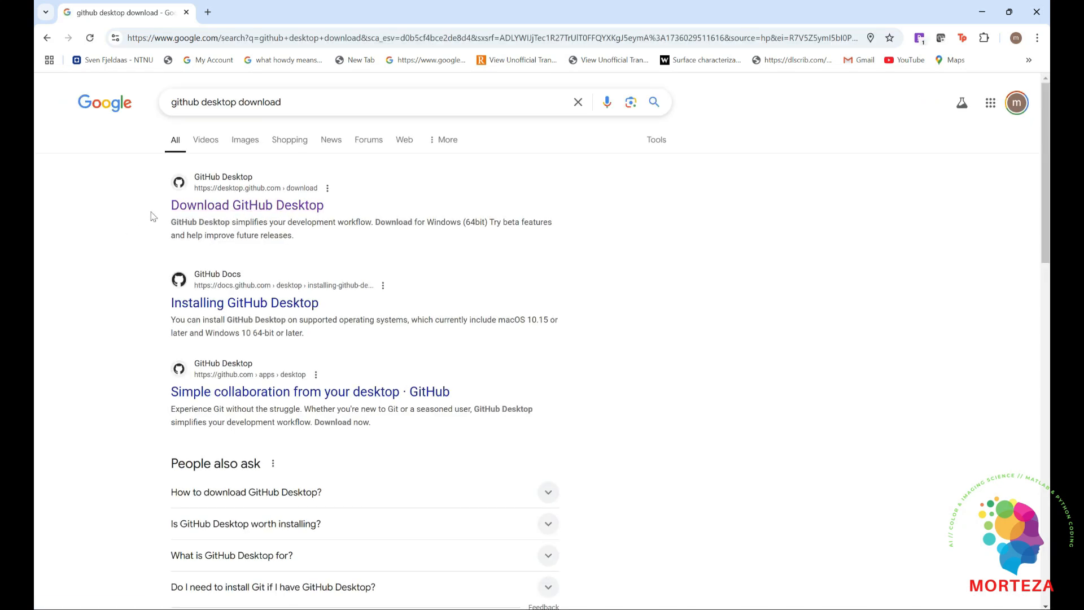
click(259, 208)
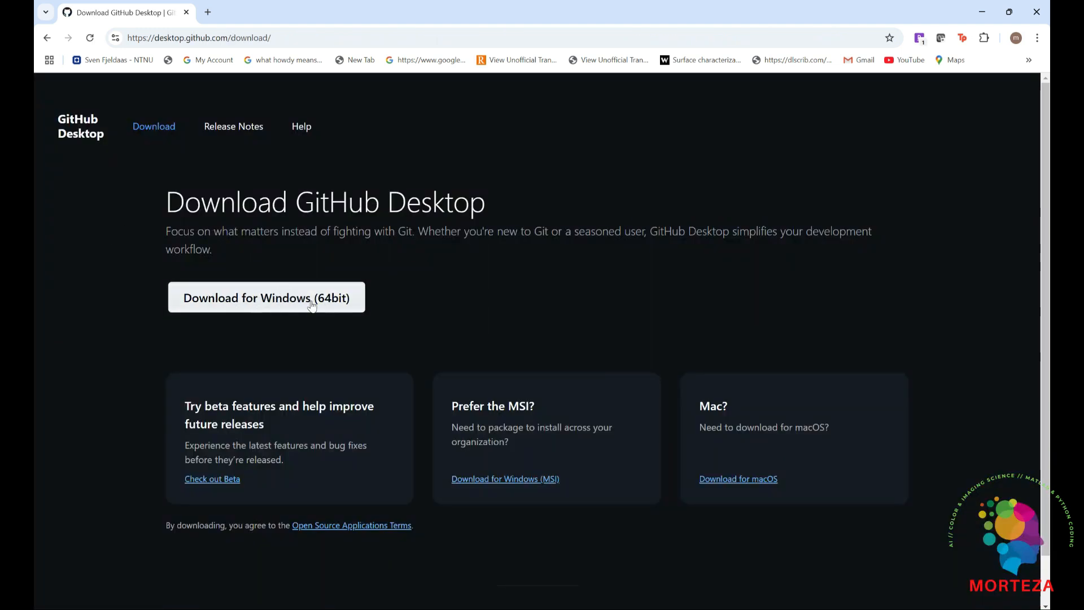
click(266, 300)
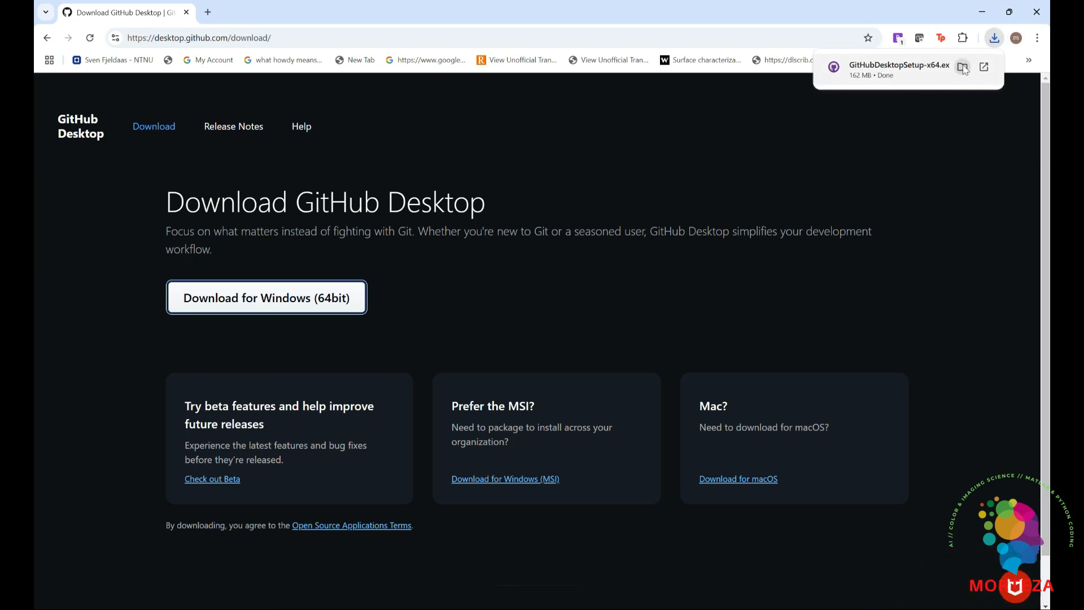
click(963, 67)
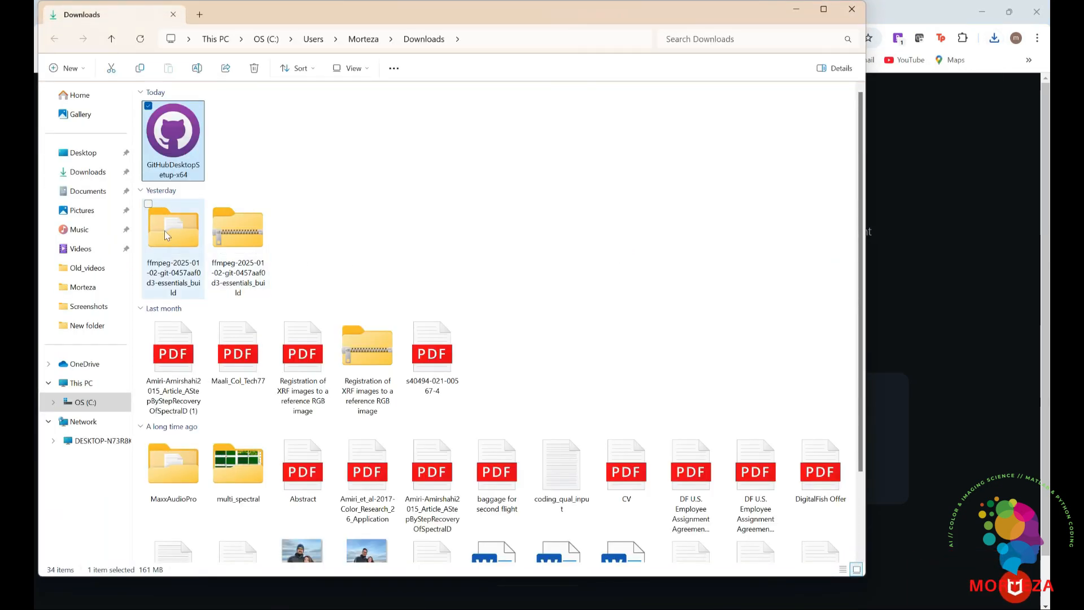
double_click(171, 138)
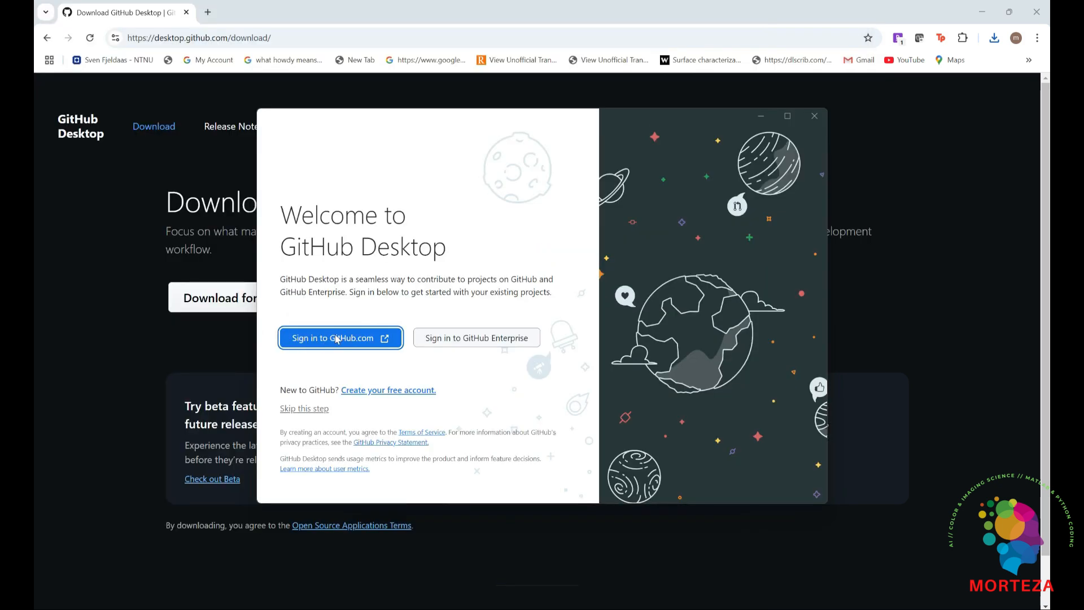
Sign in to GitHub.com, authorize GitHub Desktop with the account password, and configure Git to use the GitHub account name and email address
click(336, 339)
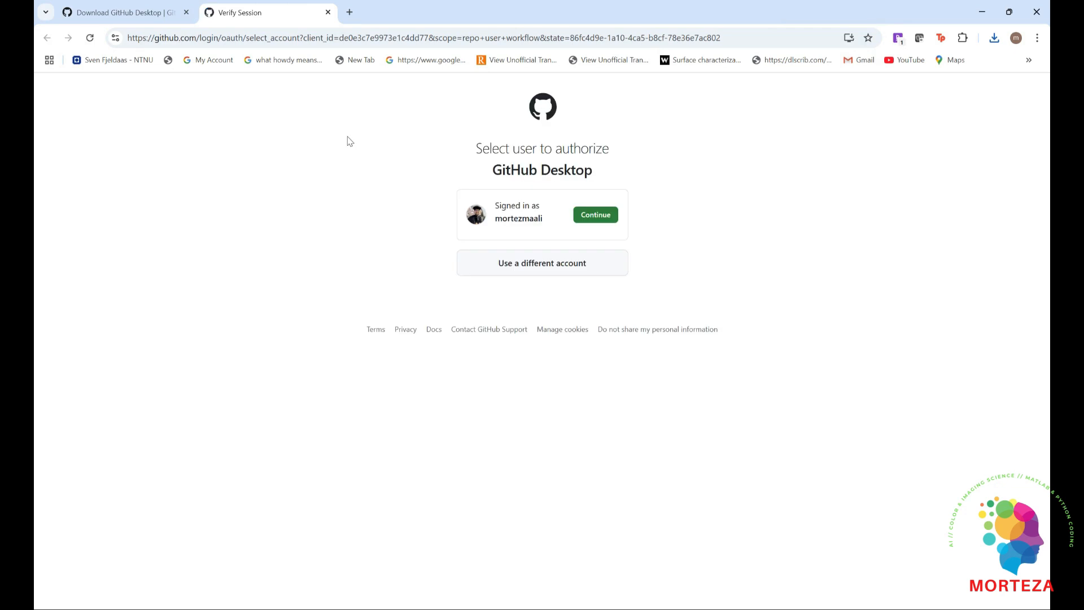
click(592, 217)
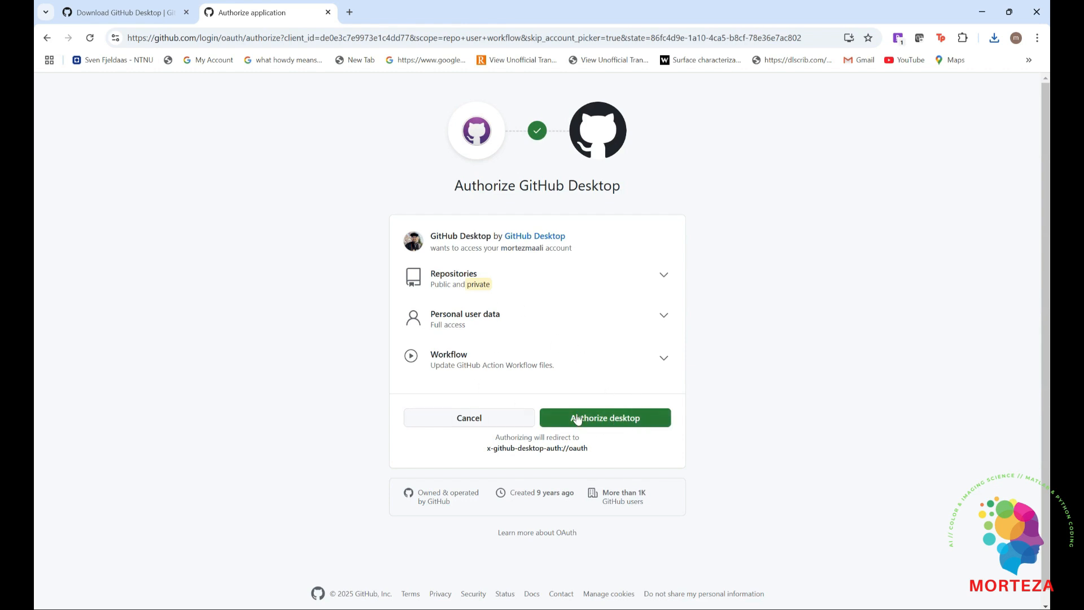
click(603, 425)
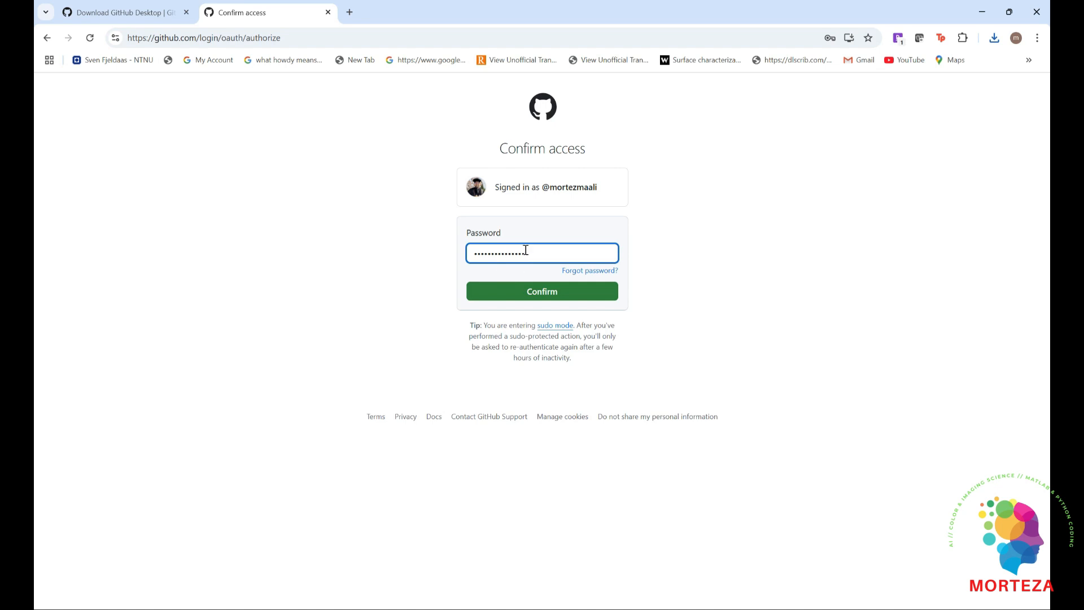
click(544, 296)
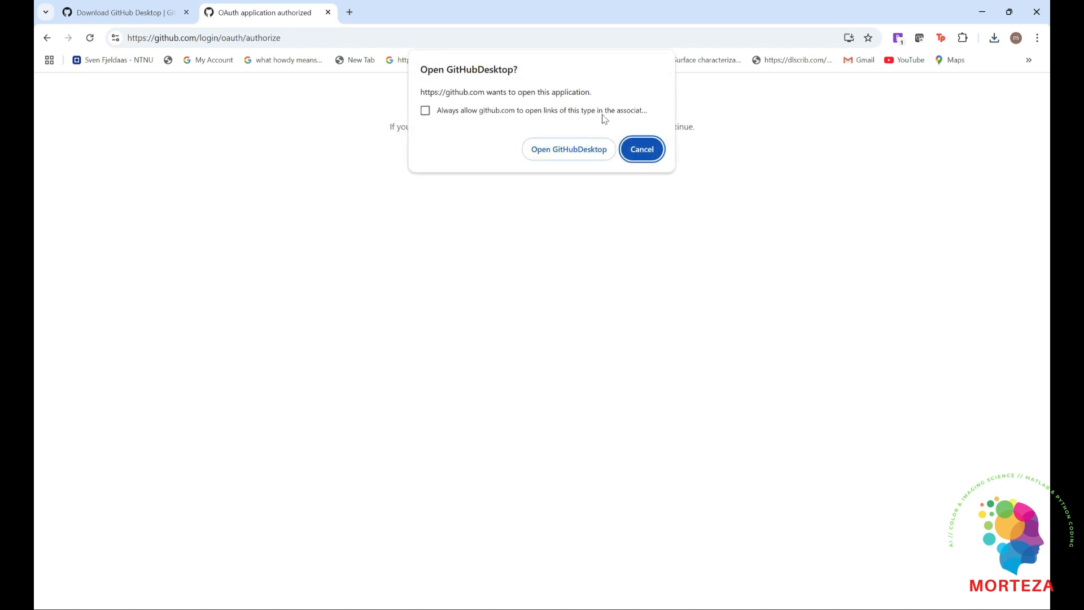
click(569, 150)
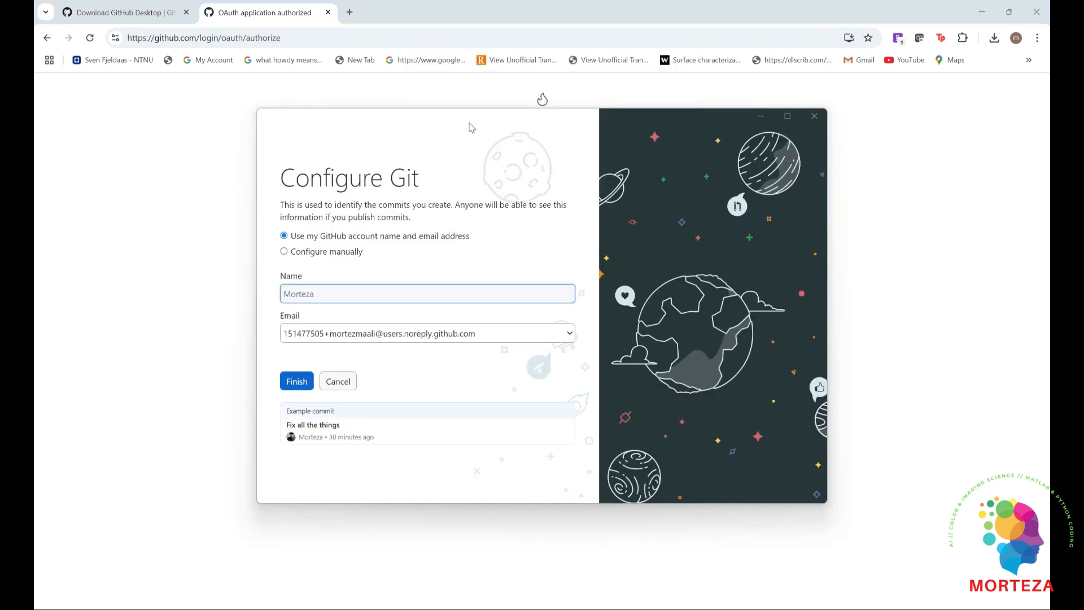
click(295, 382)
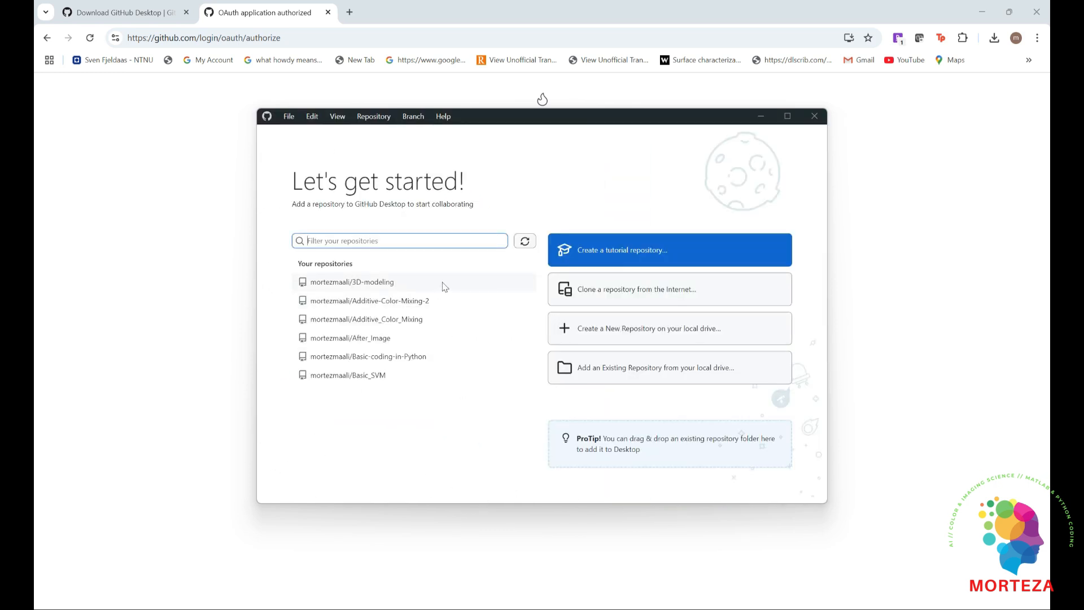
Filter the GitHub.com repositories by "multispec" and clone Multispectral_Camera_Colorimetric_Characterization to the default local path
click(444, 287)
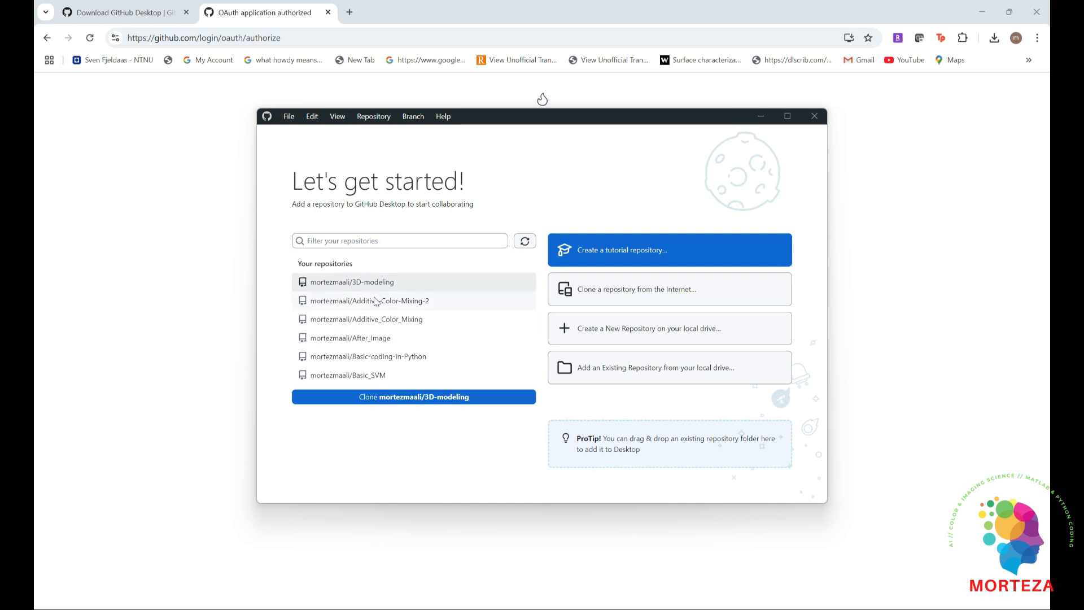
scroll(352, 294, down, 4)
scroll(350, 291, down, 8)
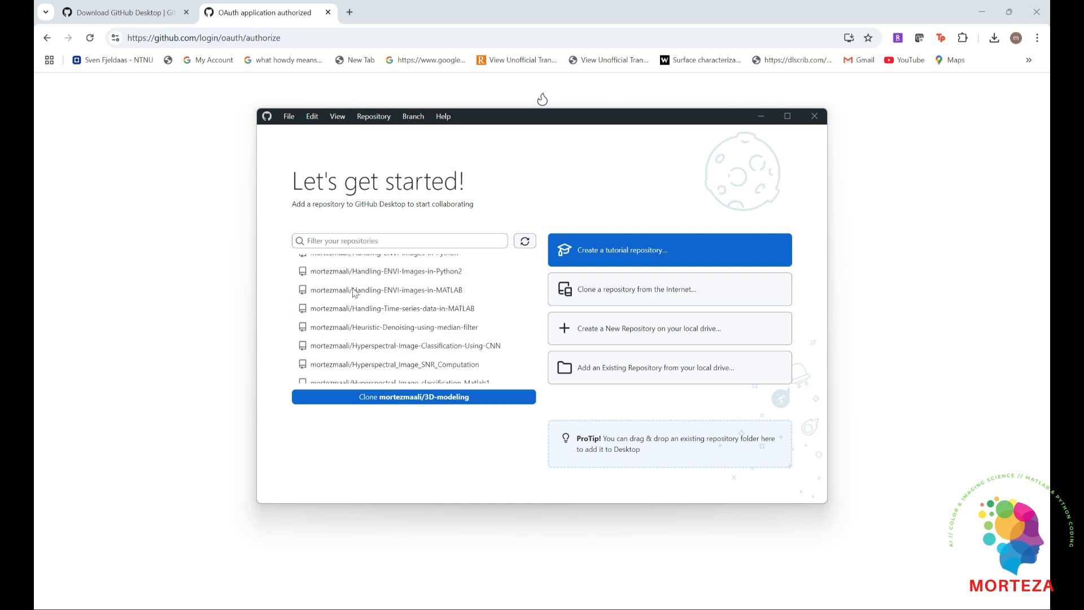
scroll(384, 303, up, 12)
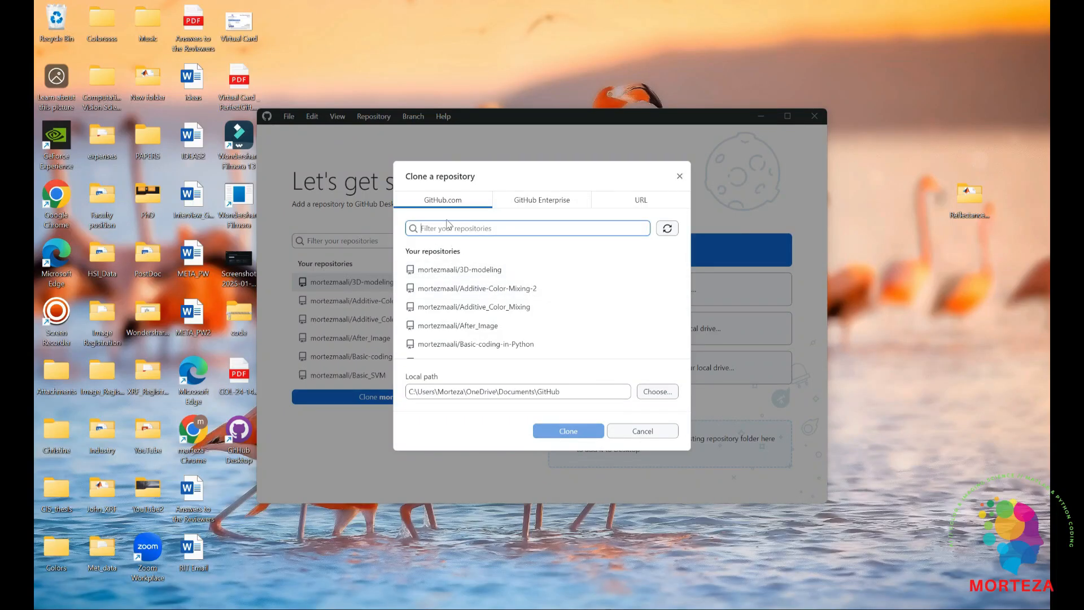
text(multispec)
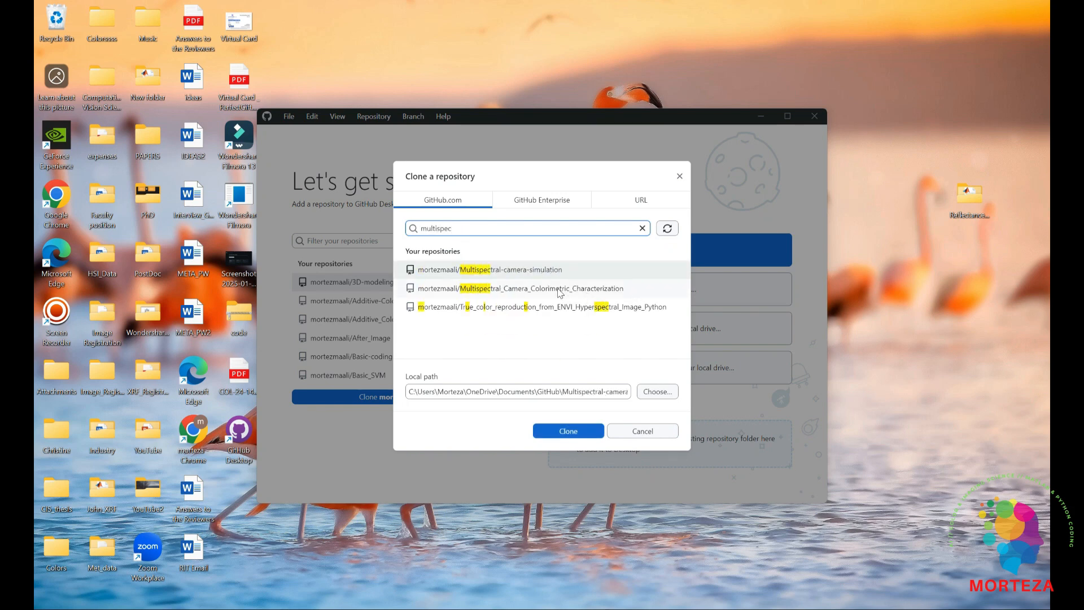
click(540, 290)
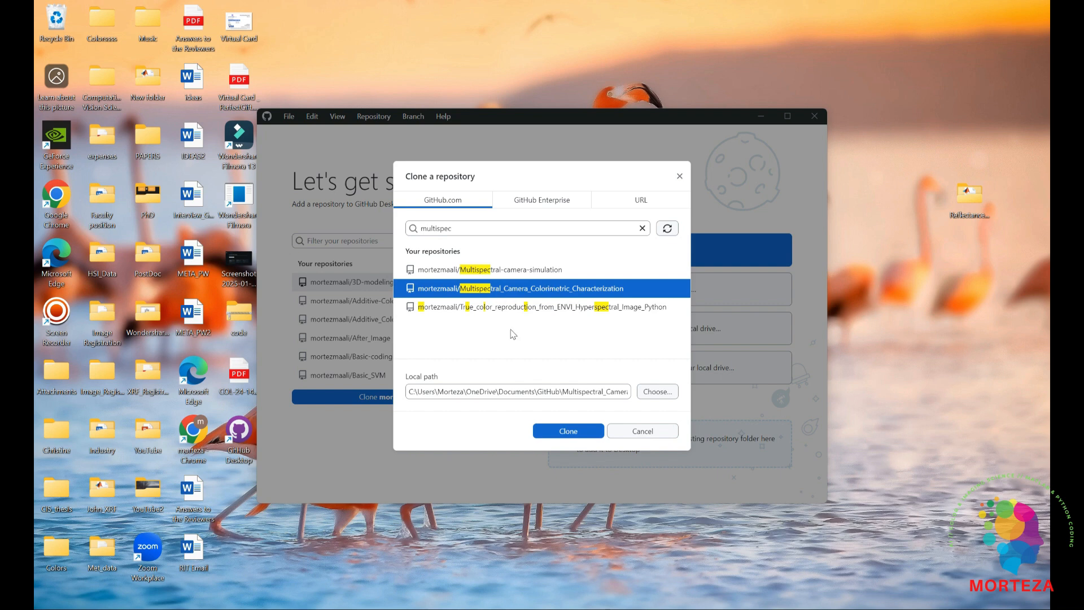
click(564, 431)
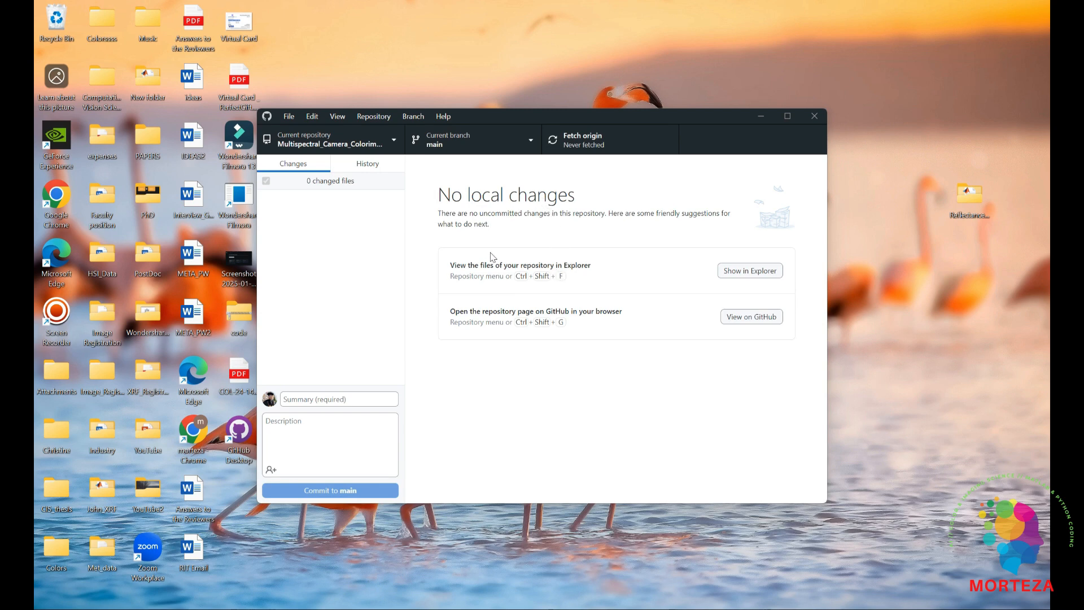
Show the cloned repository in Explorer, check its location in the GitHub folder and return to its files
click(740, 272)
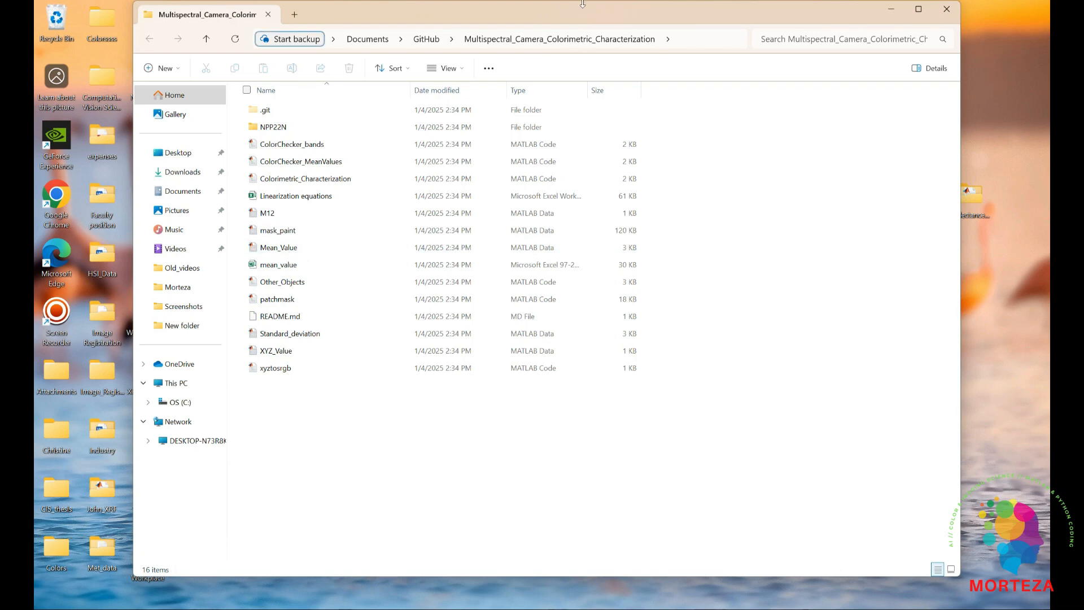
drag(555, 16, 528, 121)
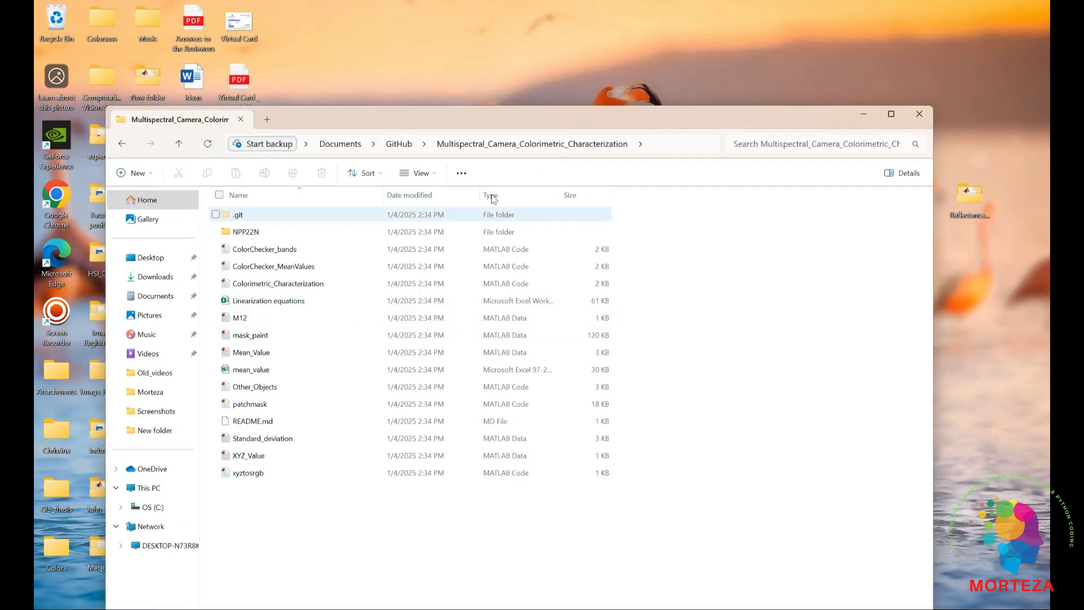
click(398, 144)
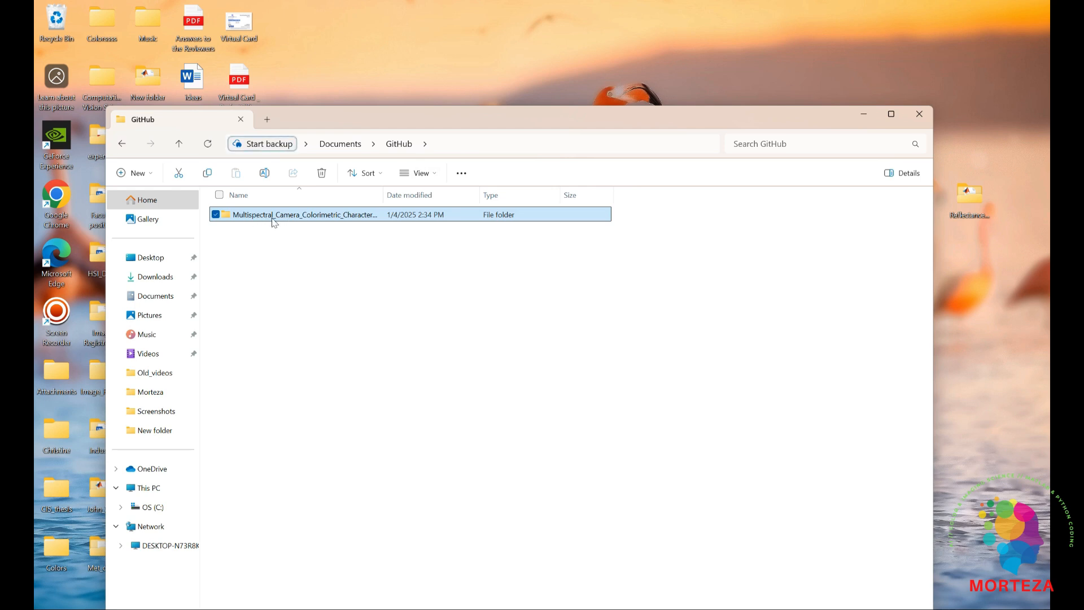
double_click(275, 219)
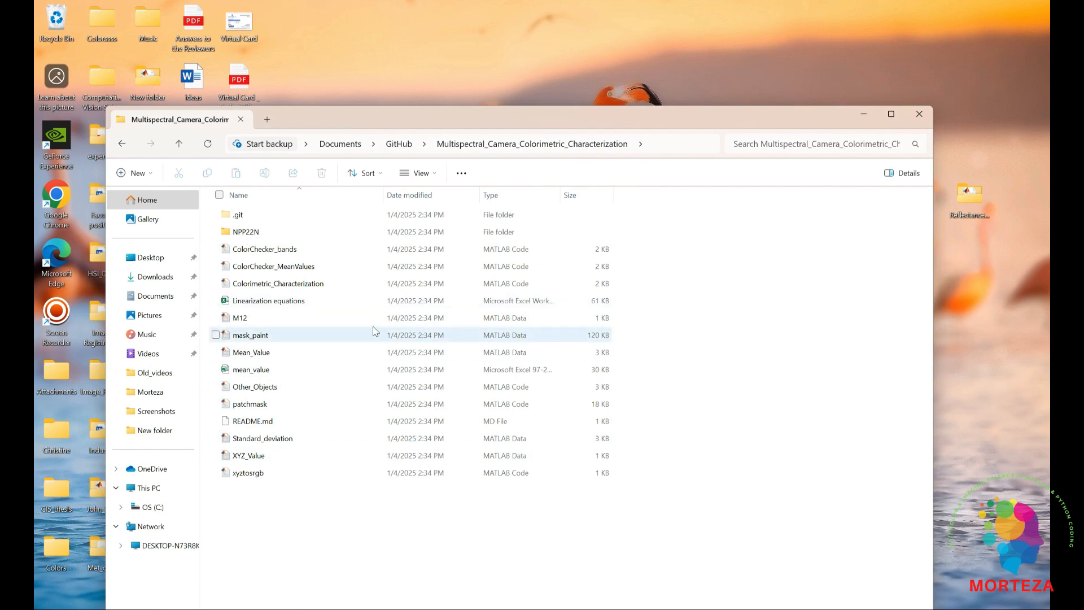
drag(456, 123, 519, 61)
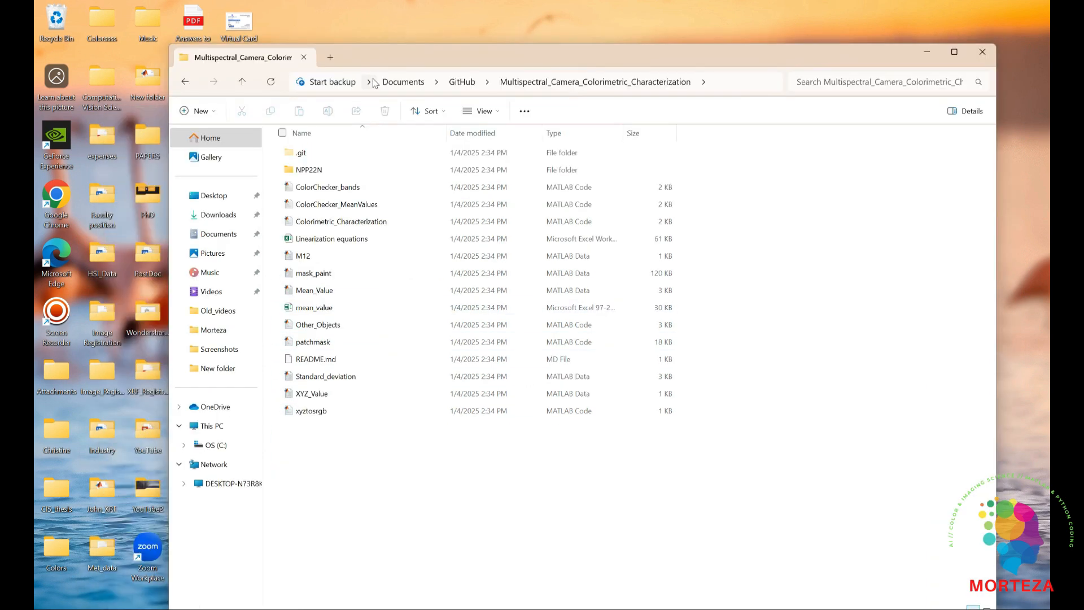
Create a new folder named Data inside the Multispectral_Camera_Colorimetric_Characterization folder
right_click(327, 436)
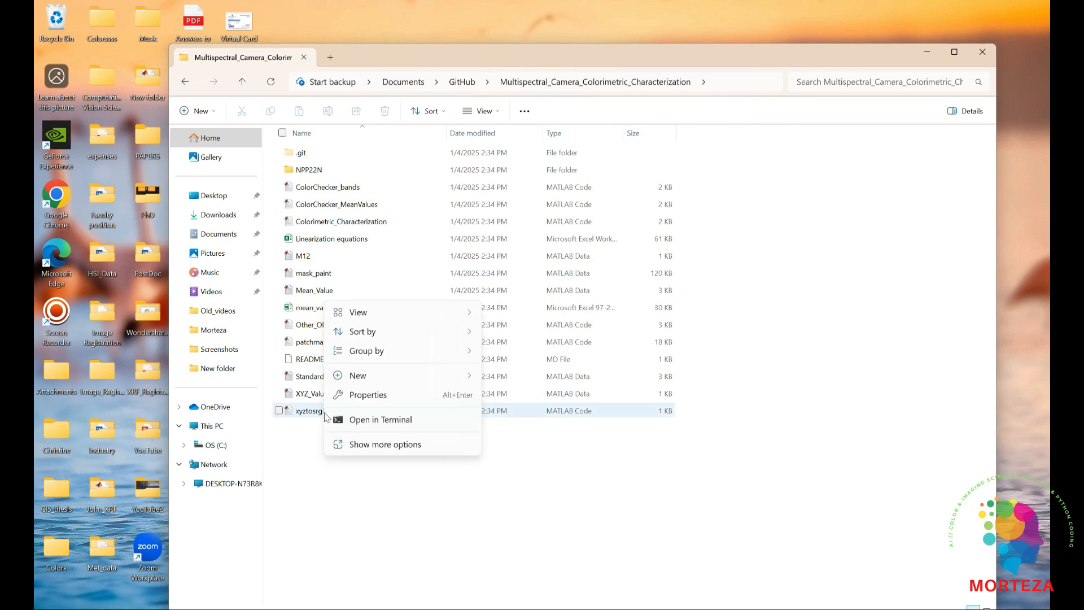
mouse_move(480, 376)
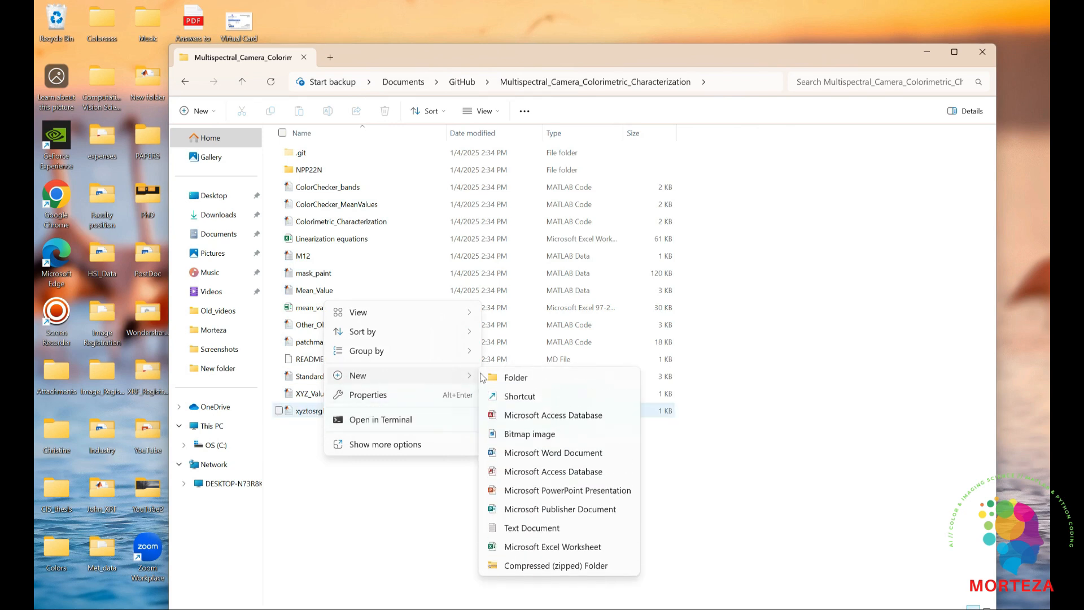
click(514, 378)
text(Datas)
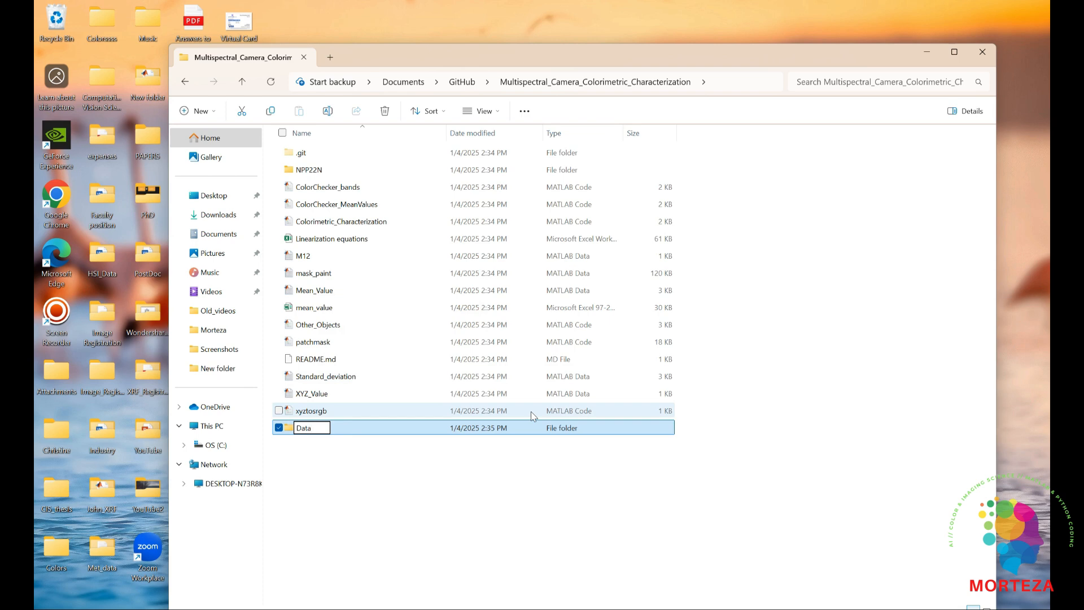
click(421, 511)
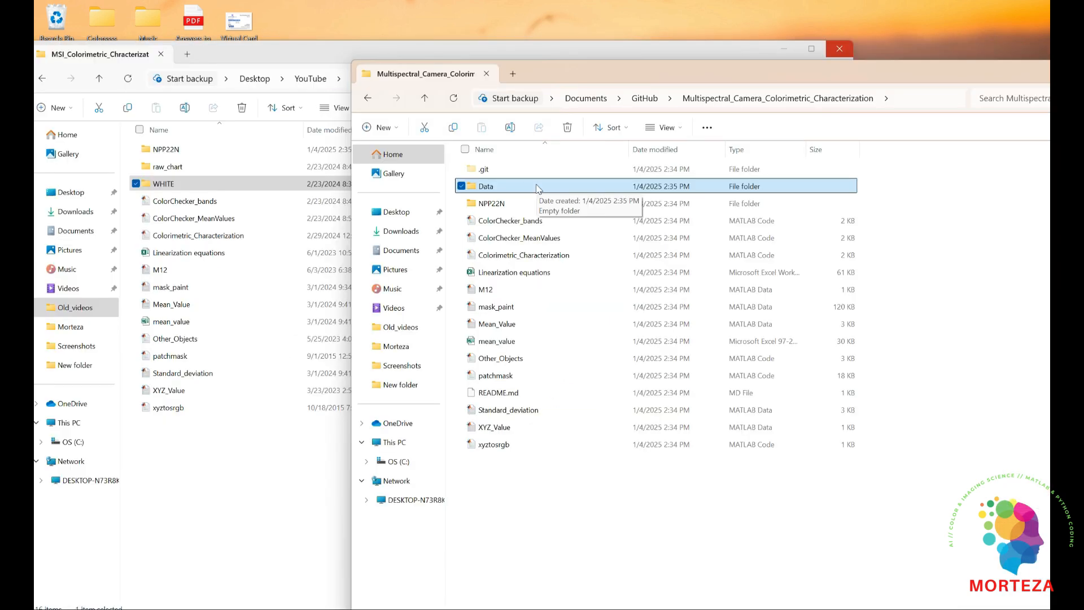
Move the raw_chart and WHITE folders from MSI_Colorimetric_Chracterization into the repository's Data folder
double_click(487, 190)
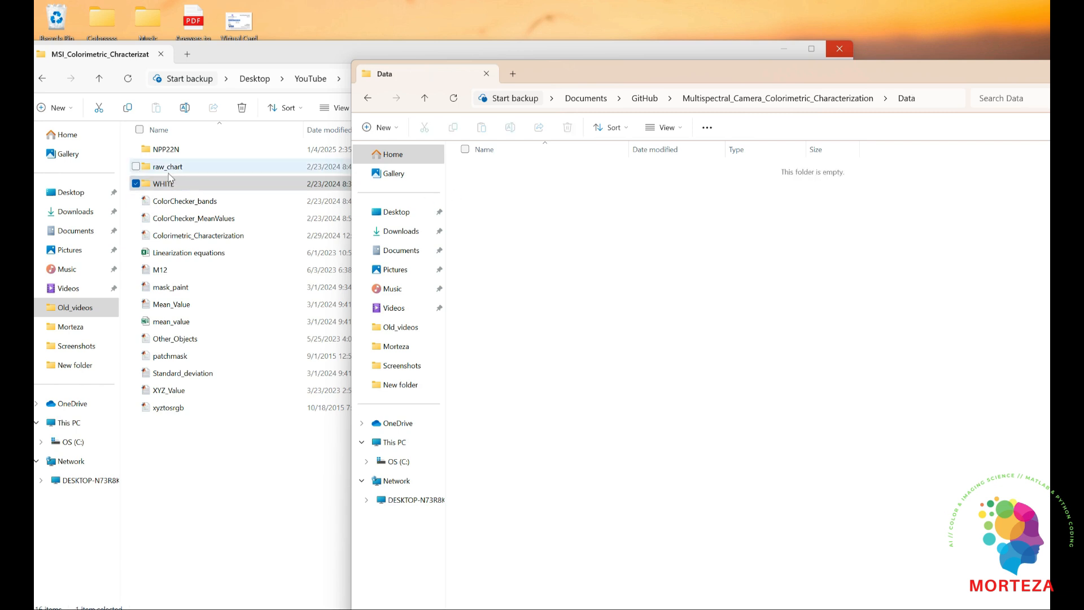
click(173, 168)
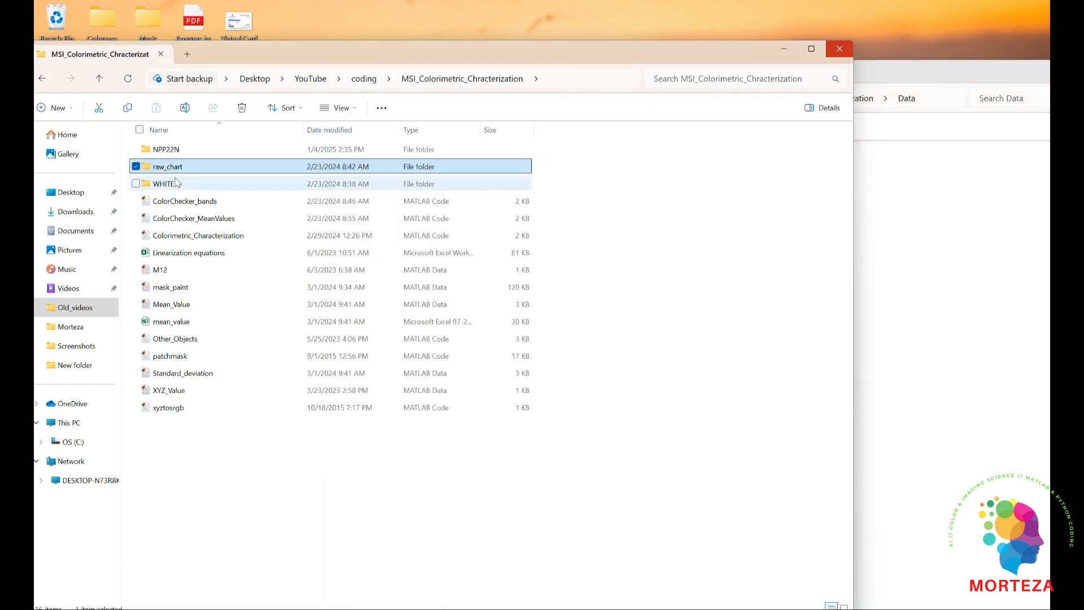
ctrl+click(159, 185)
drag(213, 170, 919, 281)
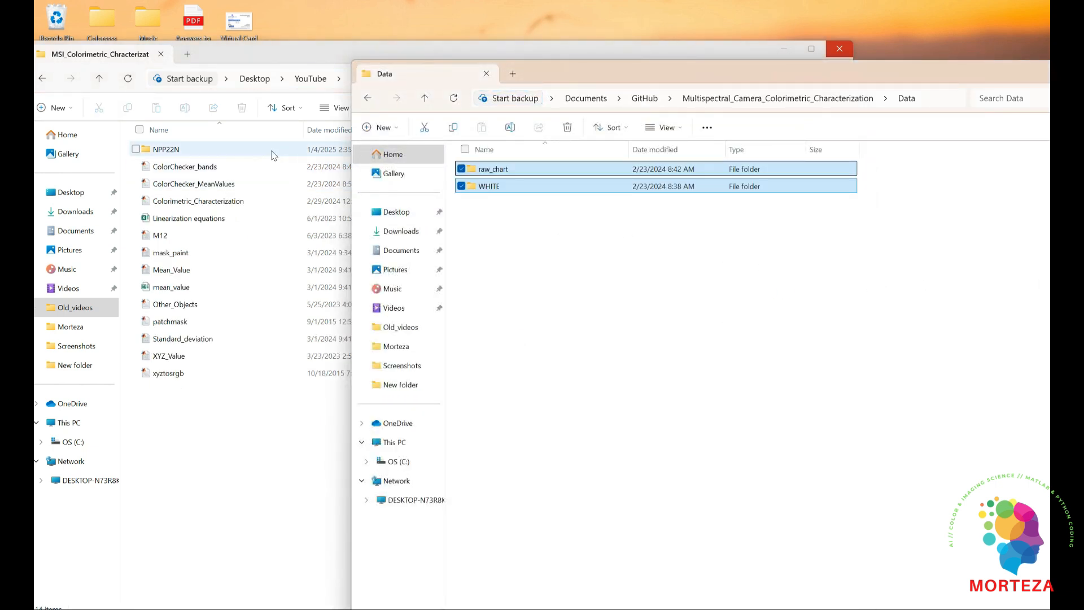
Open the NPP22N folder of MSI_Colorimetric_Chracterization and add its data to the repository's Data folder
click(322, 52)
double_click(176, 154)
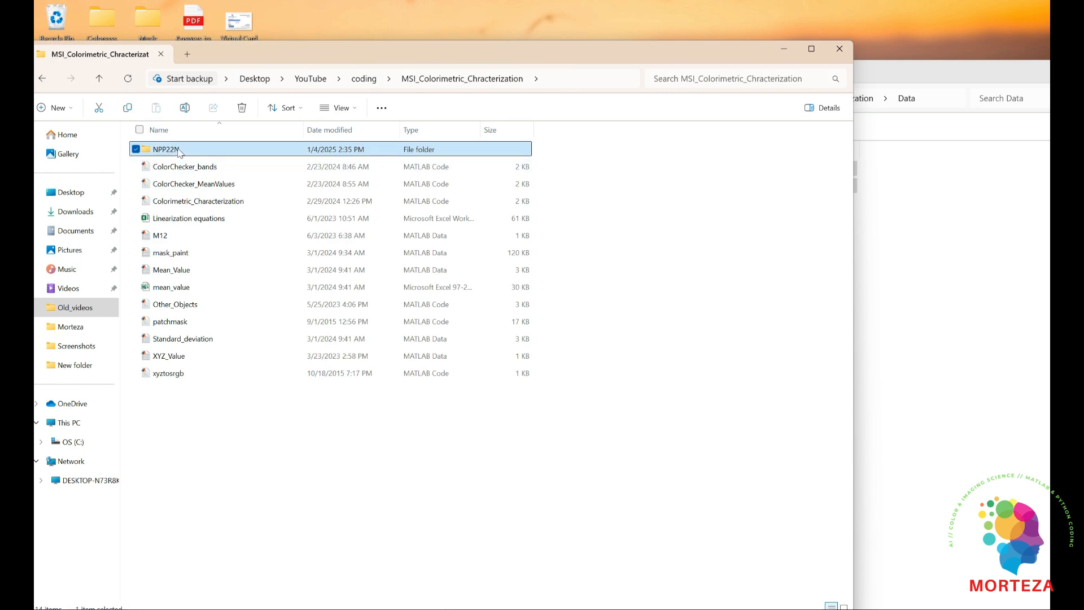
drag(170, 150, 914, 283)
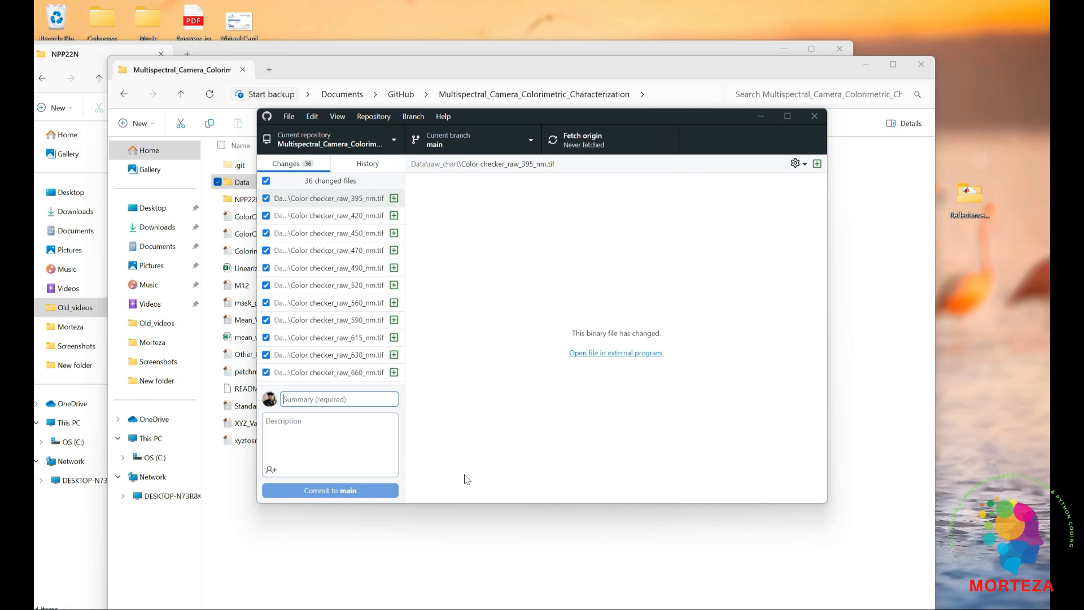
In GitHub Desktop, enter "Data added" as the commit summary for the changed files
text(I)
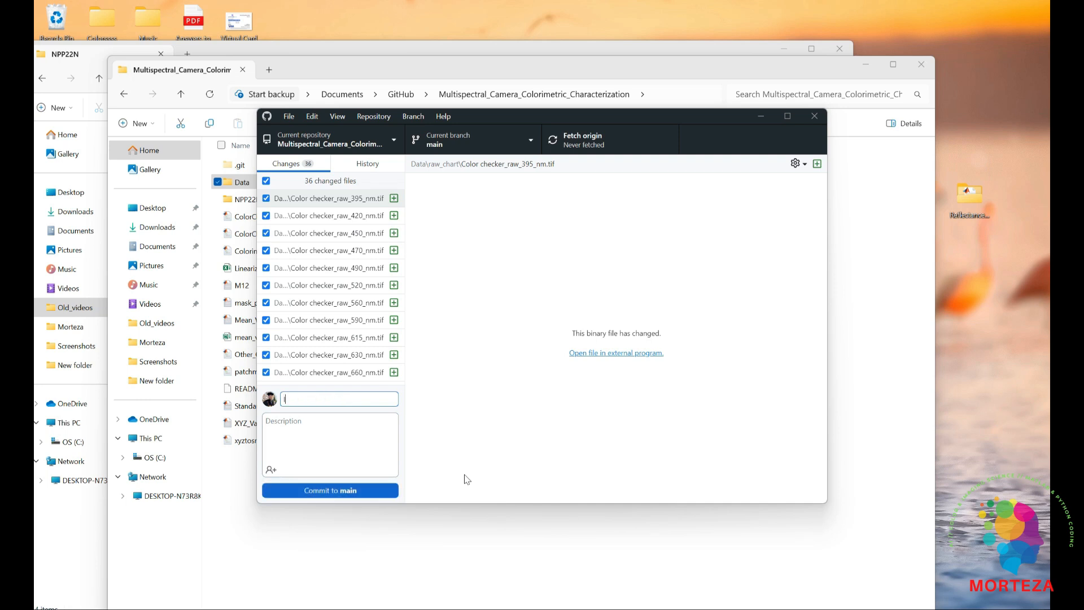
text(mag)
key(BackSpace)
key(BackSpace)
key(BackSpace)
key(BackSpace)
text(D)
key(Tab)
Enter the commit description "The data used are included herein." and commit the changes to main
text(SOm)
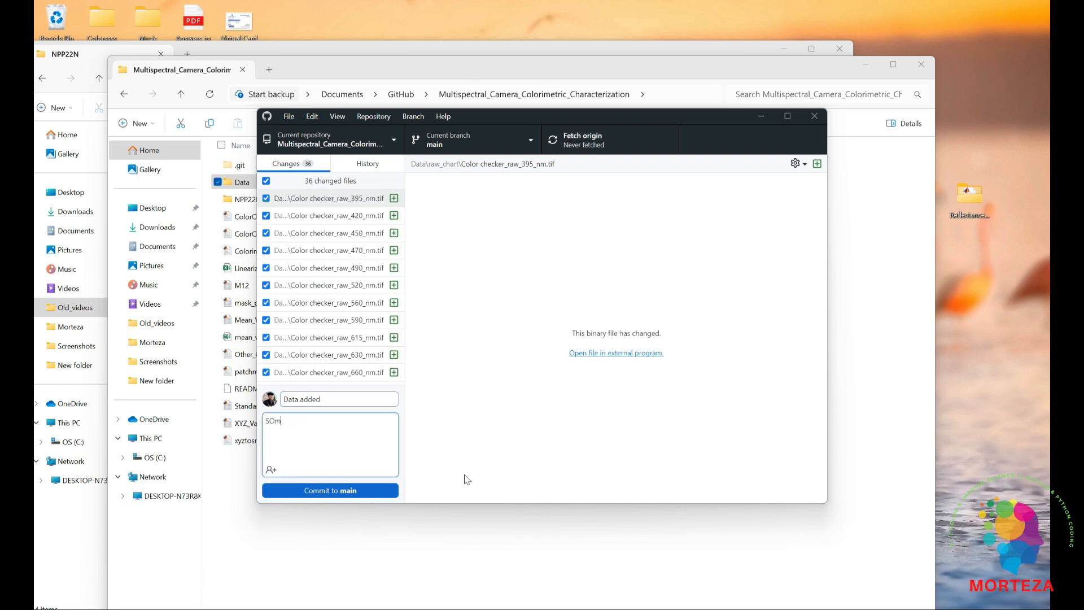
text(e o)
key(BackSpace)
key(BackSpace)
key(BackSpace)
key(BackSpace)
key(BackSpace)
key(BackSpace)
text(The)
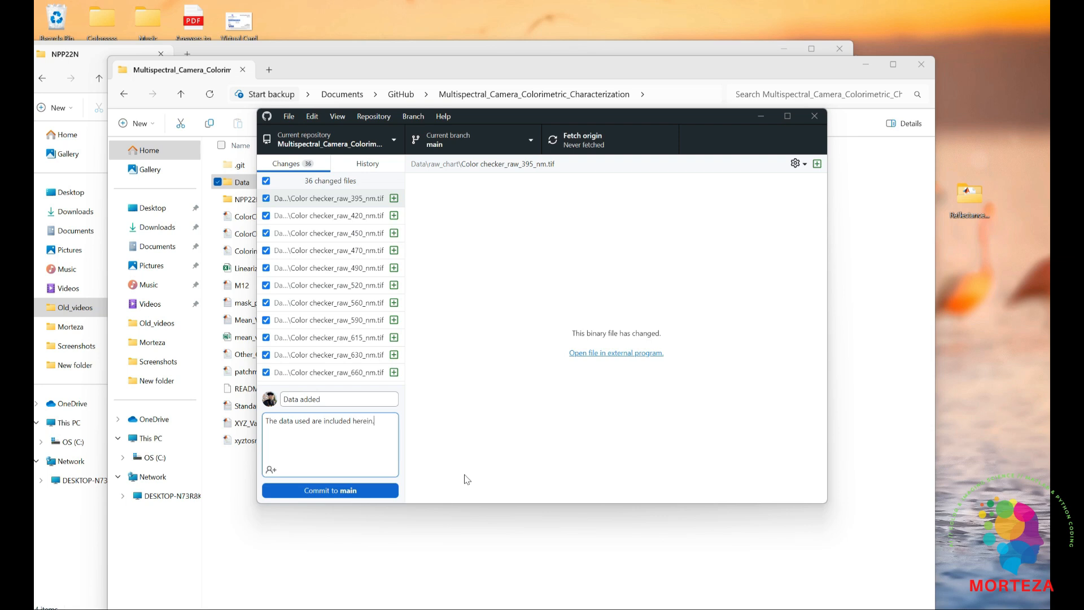
click(328, 491)
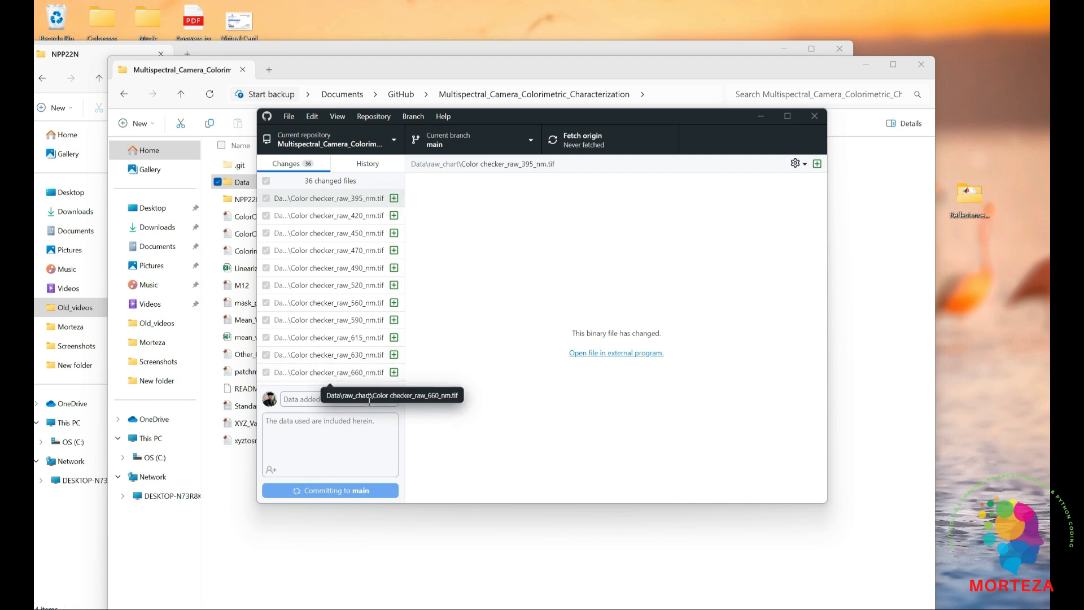
Push the local "Data added" commit to origin
scroll(359, 348, down, 3)
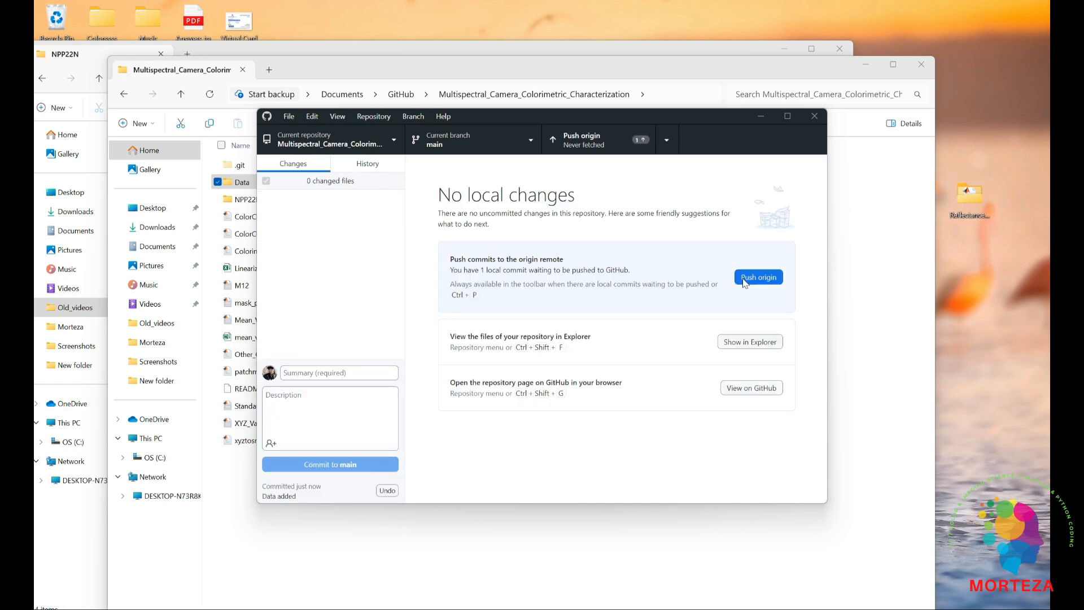
click(753, 278)
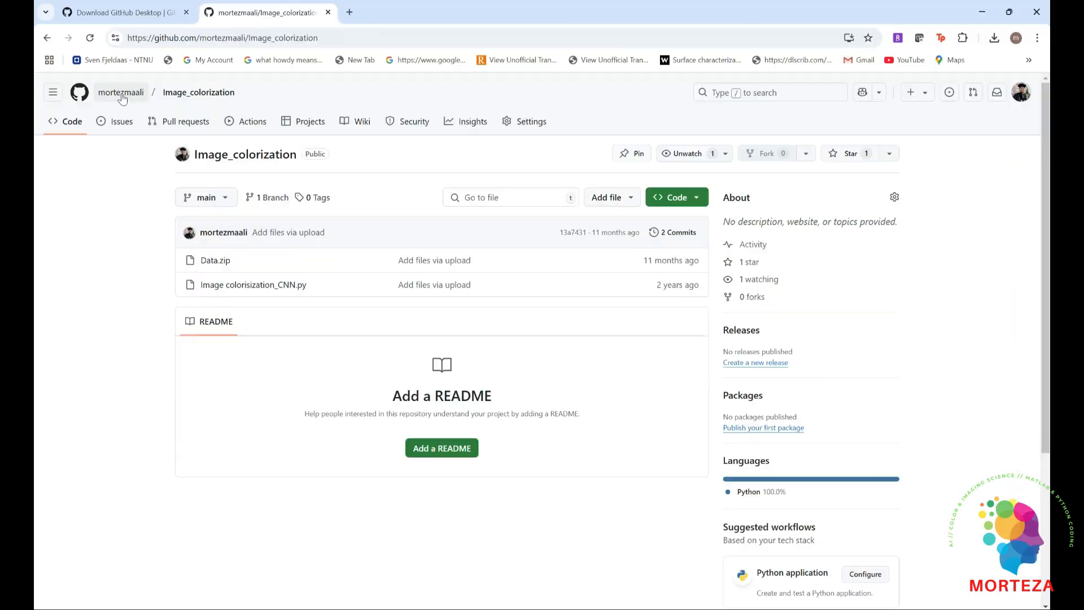
Switch to the browser and open the Multispectral_Camera_Colorimetric_Characterization repository from the account's GitHub repository list
click(120, 93)
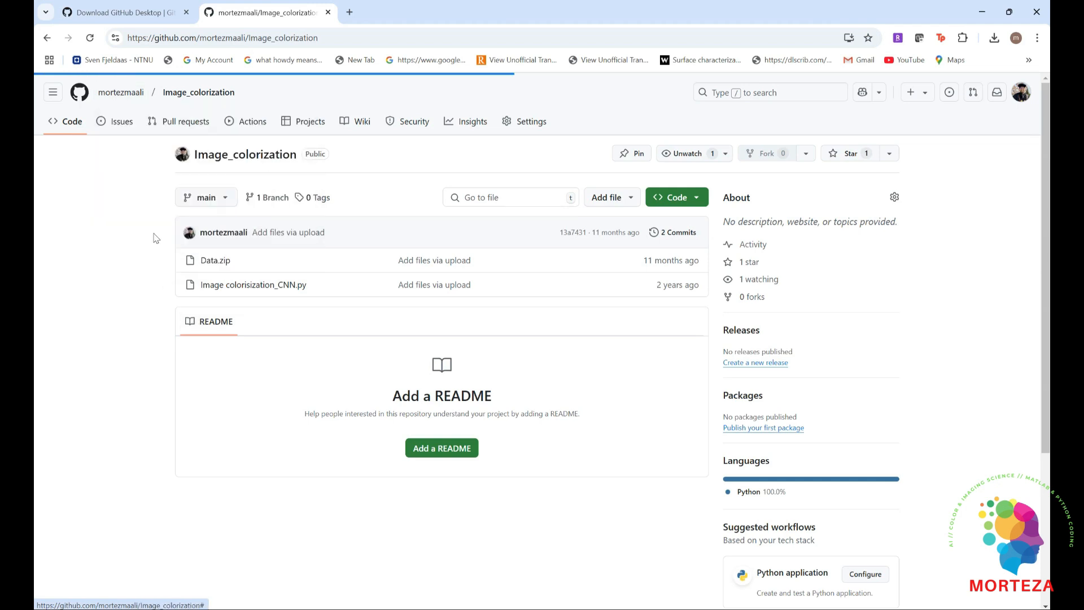
click(157, 126)
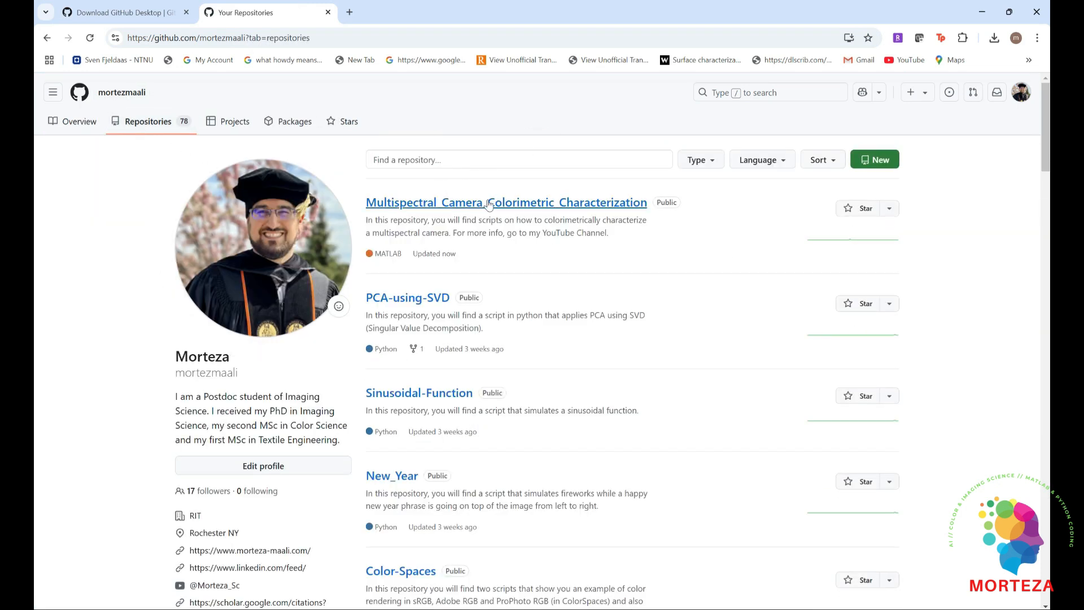
click(468, 210)
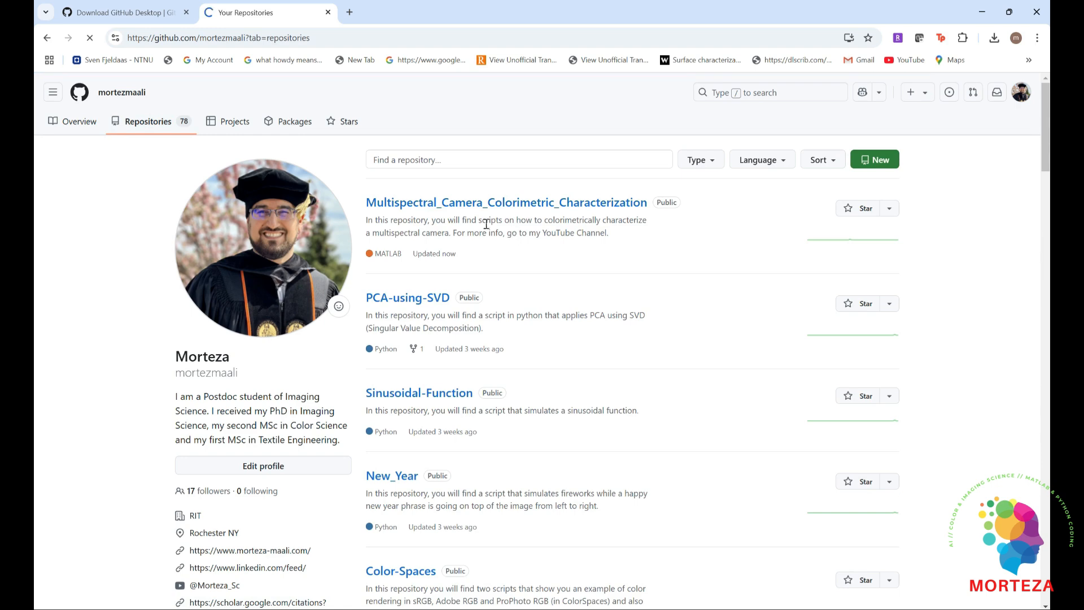
scroll(205, 205, down, 1)
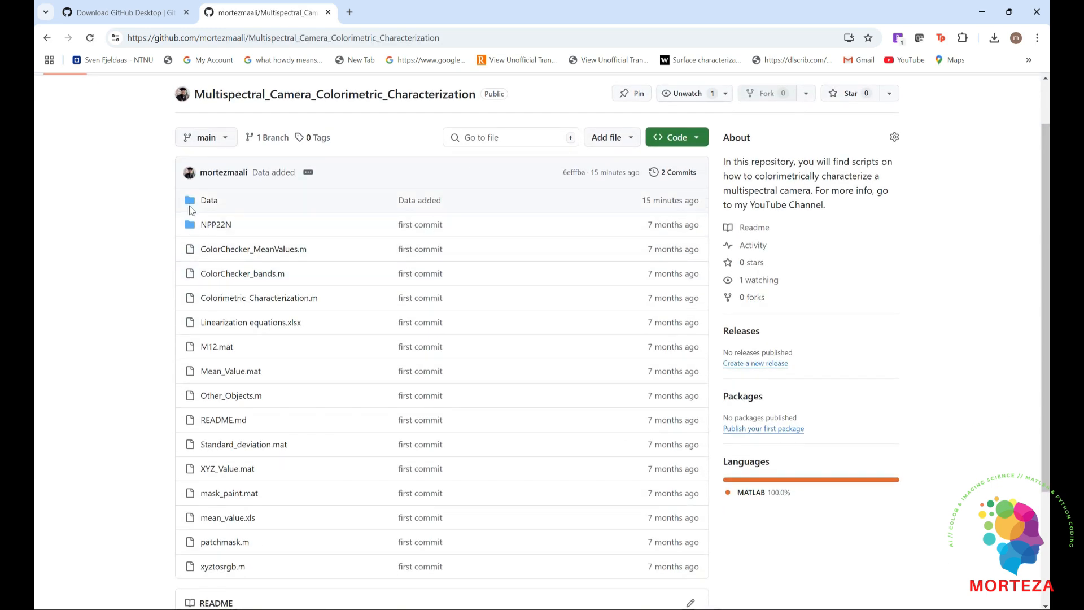
Check the uploaded files in the repository's Data folder and its WHITE/raw subfolder, and return to the account page
click(207, 201)
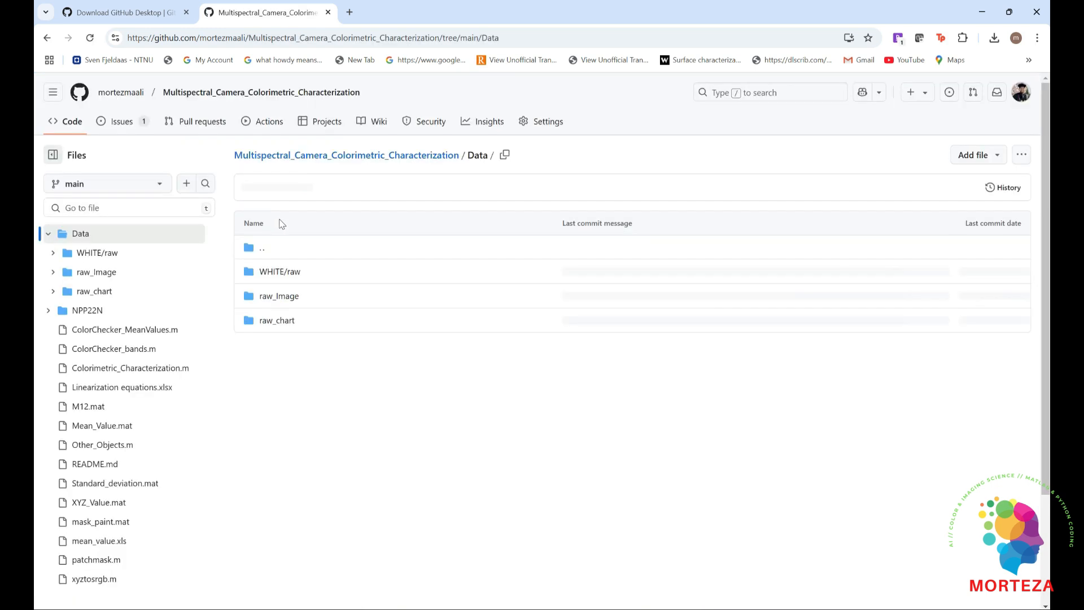
click(276, 273)
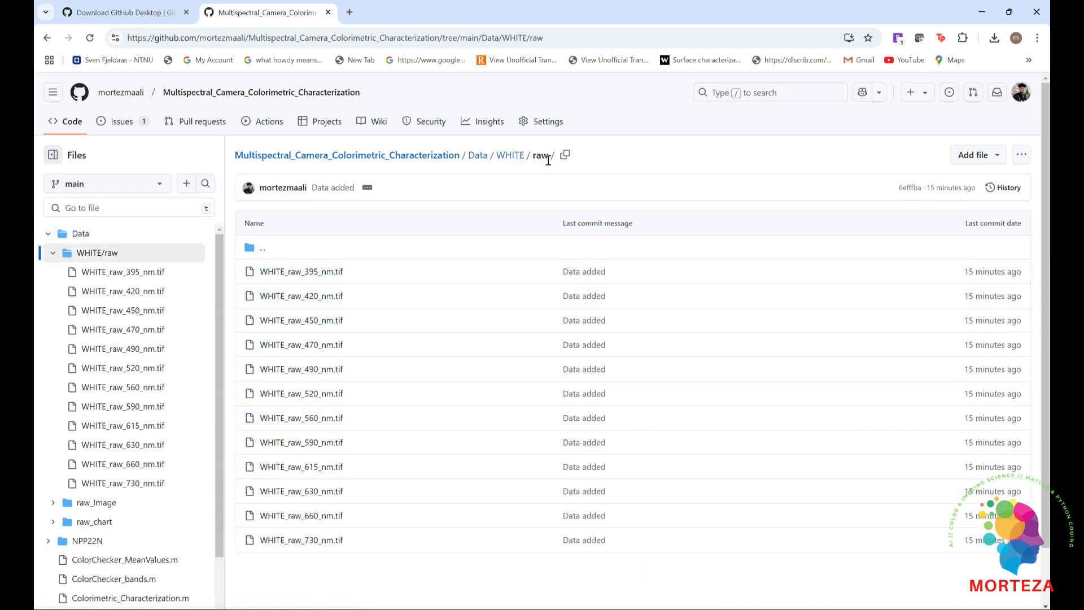
click(497, 162)
click(479, 156)
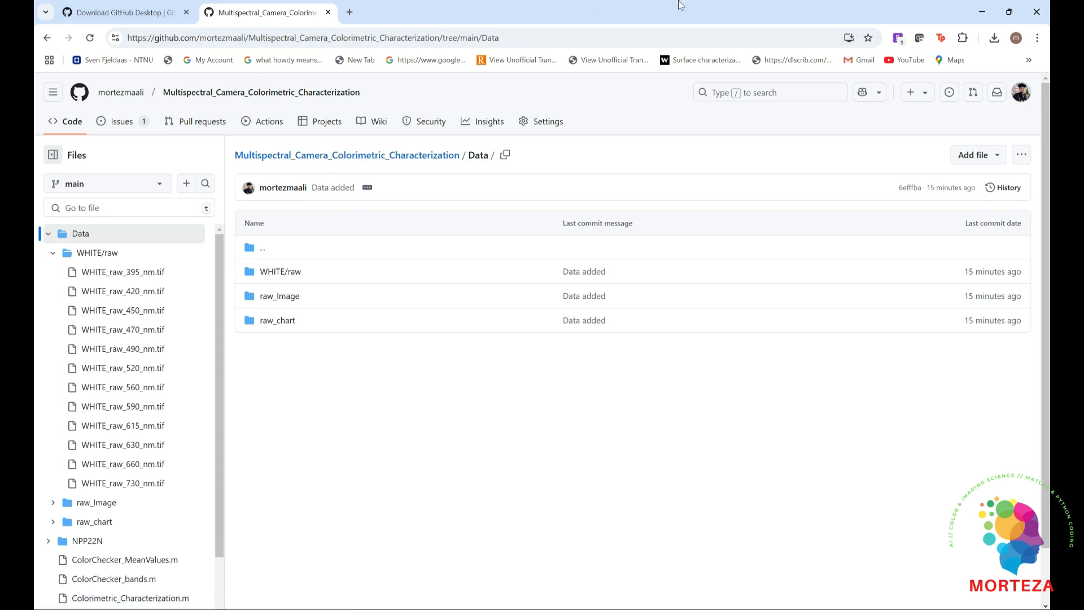
click(121, 92)
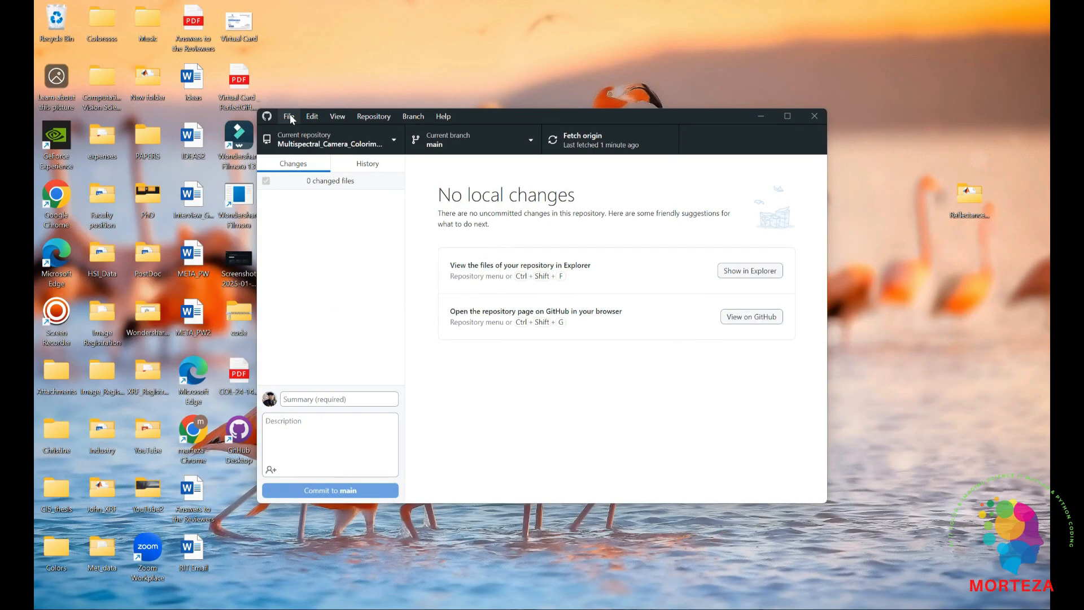
Start a new repository in GitHub Desktop and name it Spectral_Unmixing
click(290, 117)
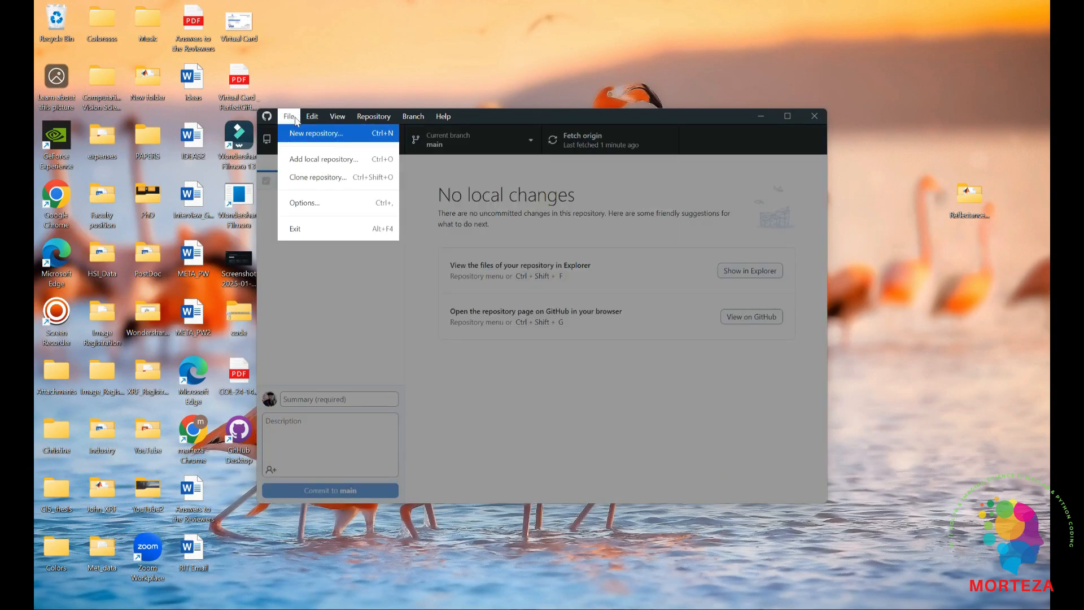
click(336, 134)
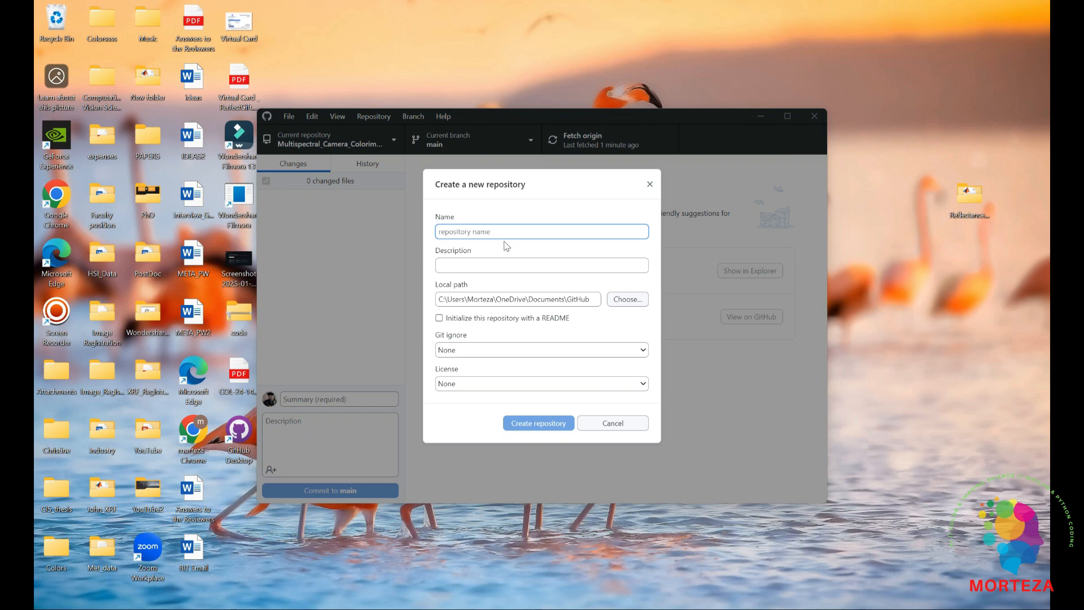
text(Sp)
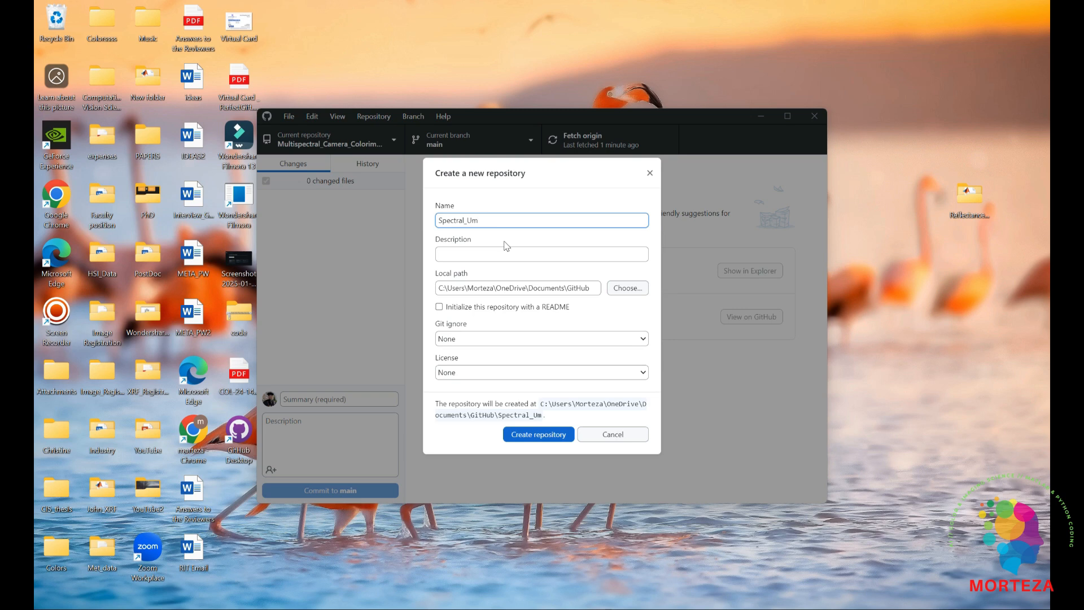
text(ectral_Unmixi)
key(BackSpace)
key(BackSpace)
text(ixing)
Set the repository description to "In this repository, you will find a script that applies spectral unmixing using Non_Negative Matrix Factorization."
click(473, 255)
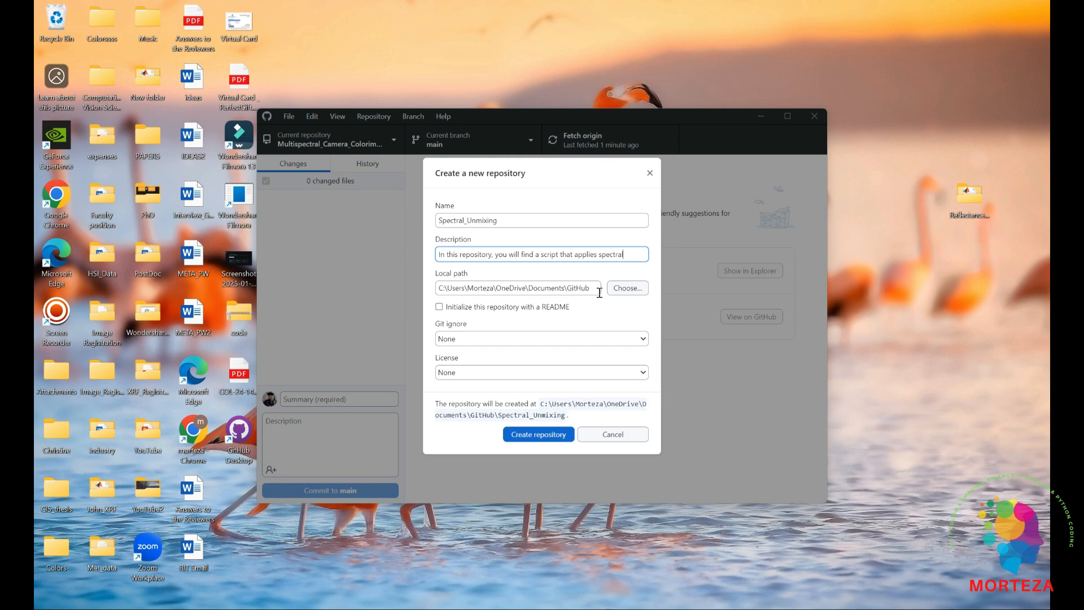
text(xing us)
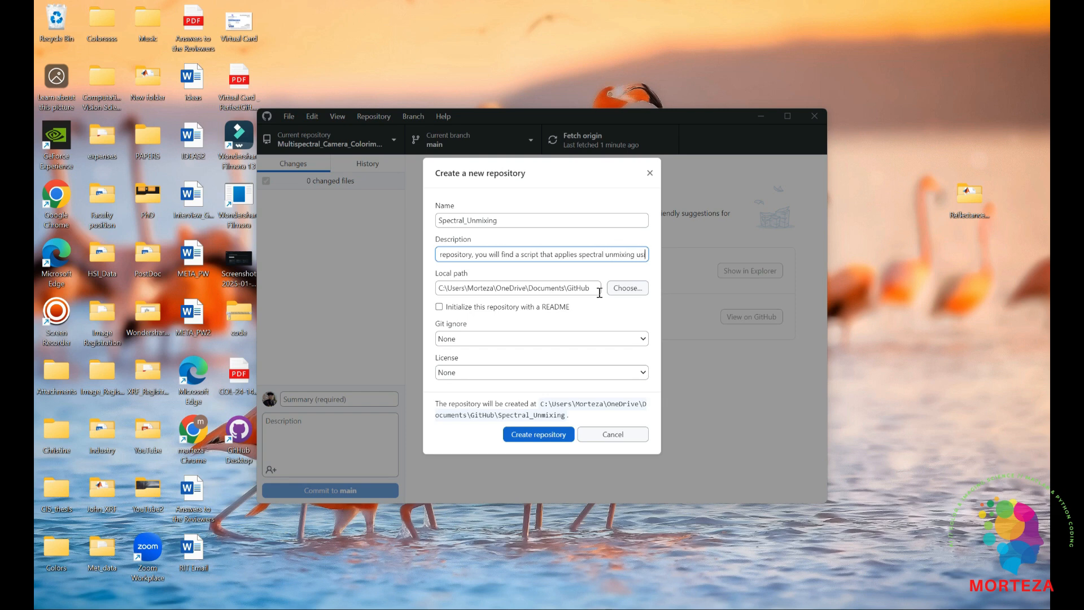
text(ing Non)
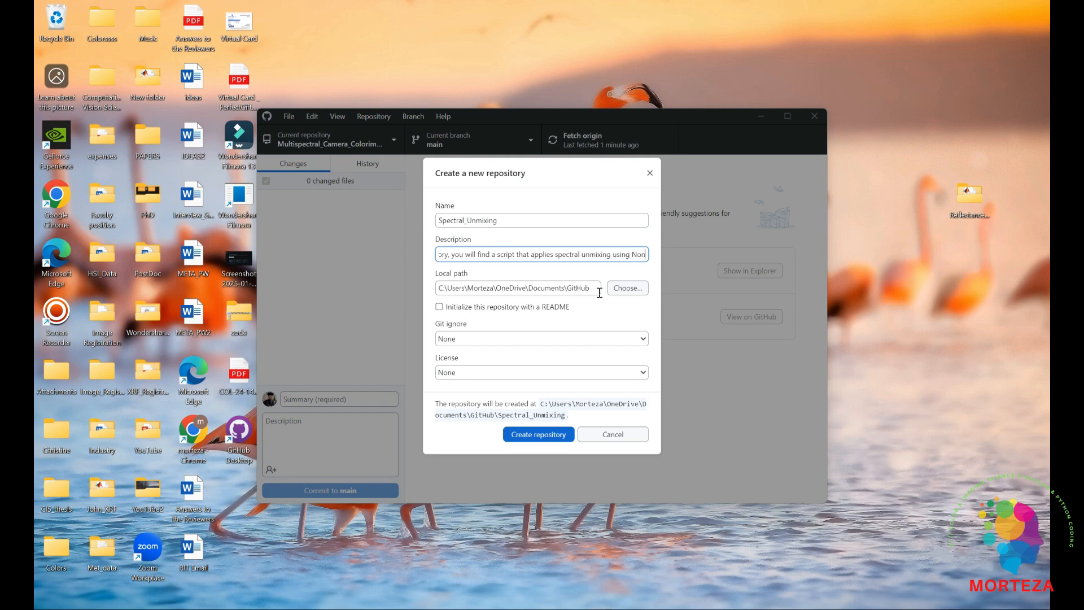
text(_Ne)
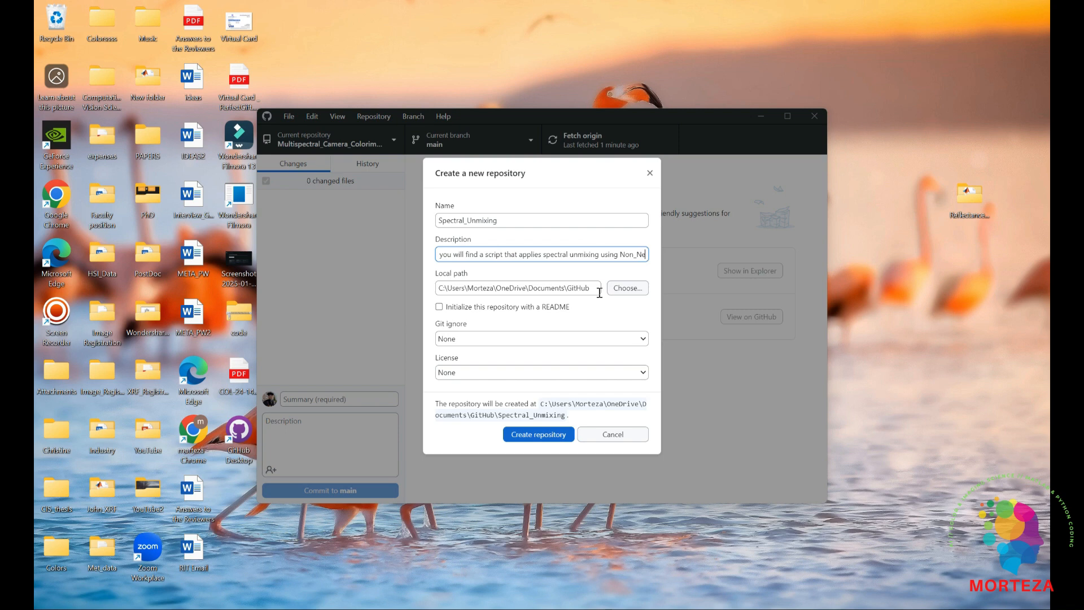
text(gative)
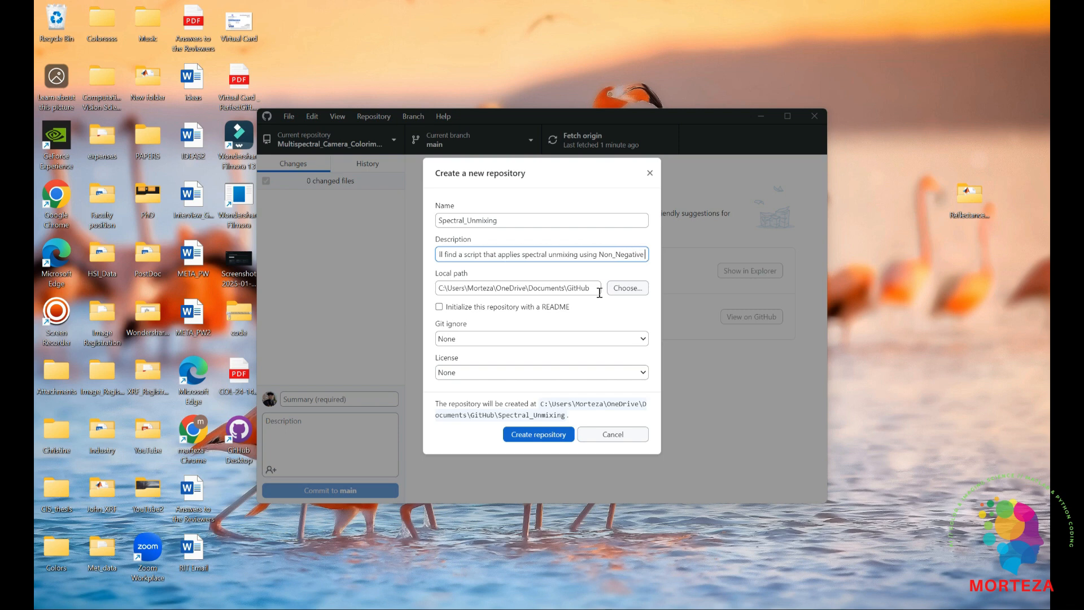
text( Matrix F)
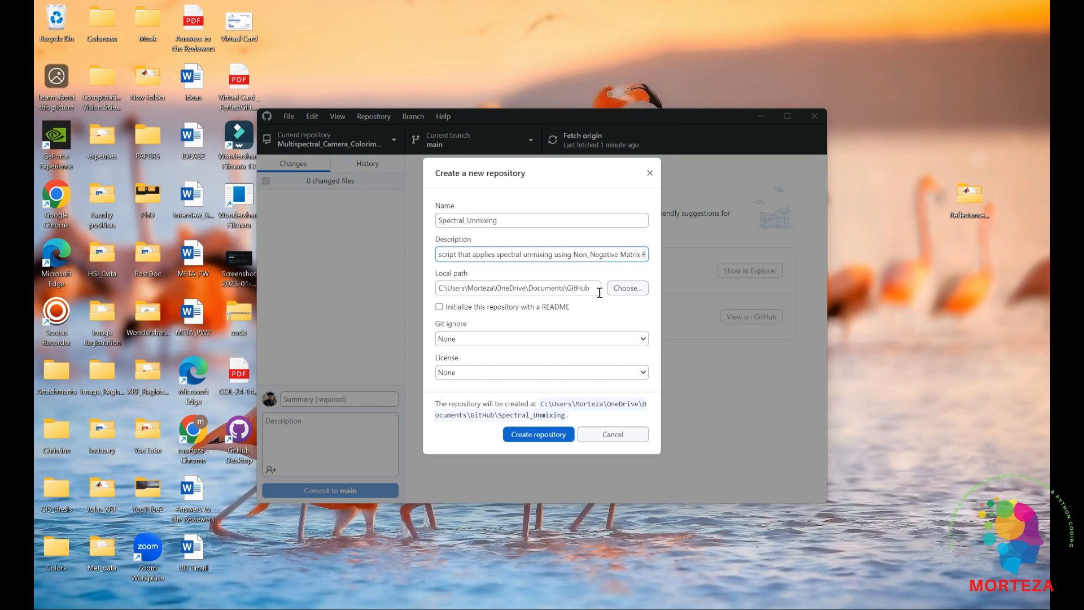
text(actorizat)
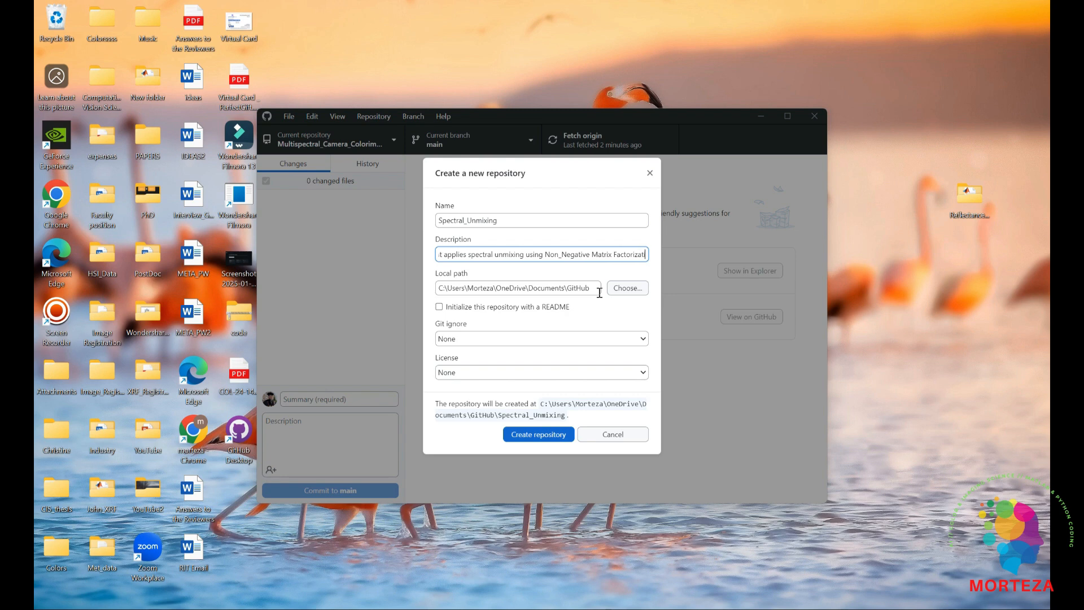
text(ion.)
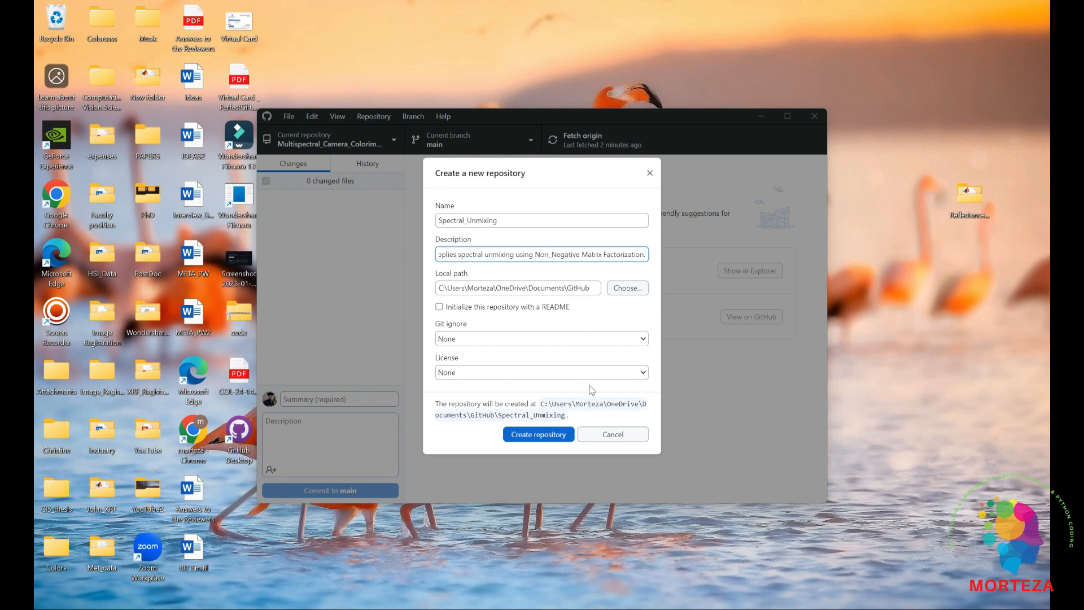
Enable initializing the Spectral_Unmixing repository with a README and create the repository
click(439, 306)
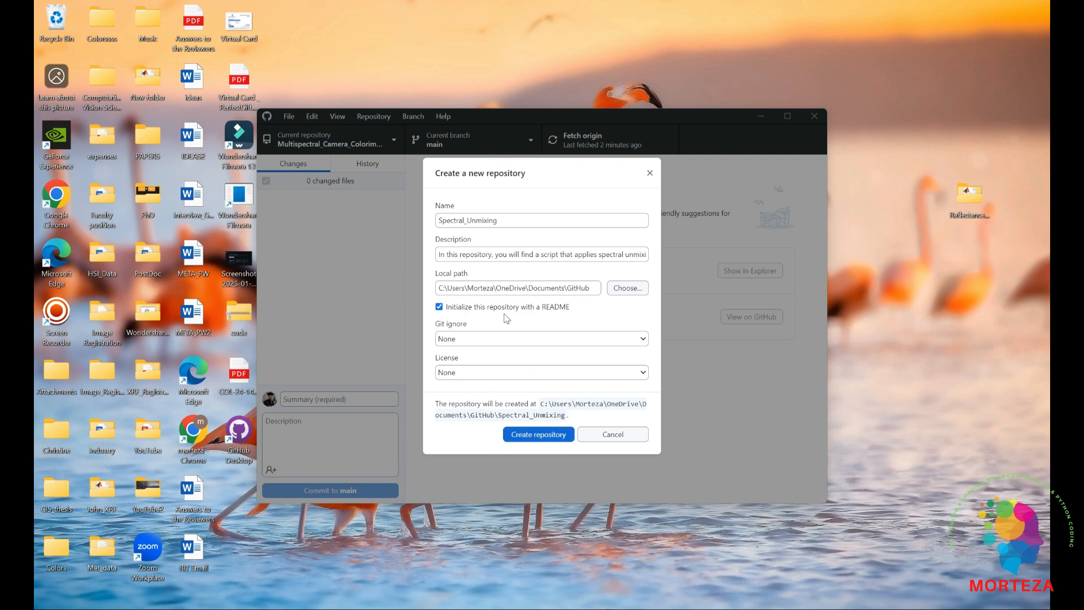
click(531, 435)
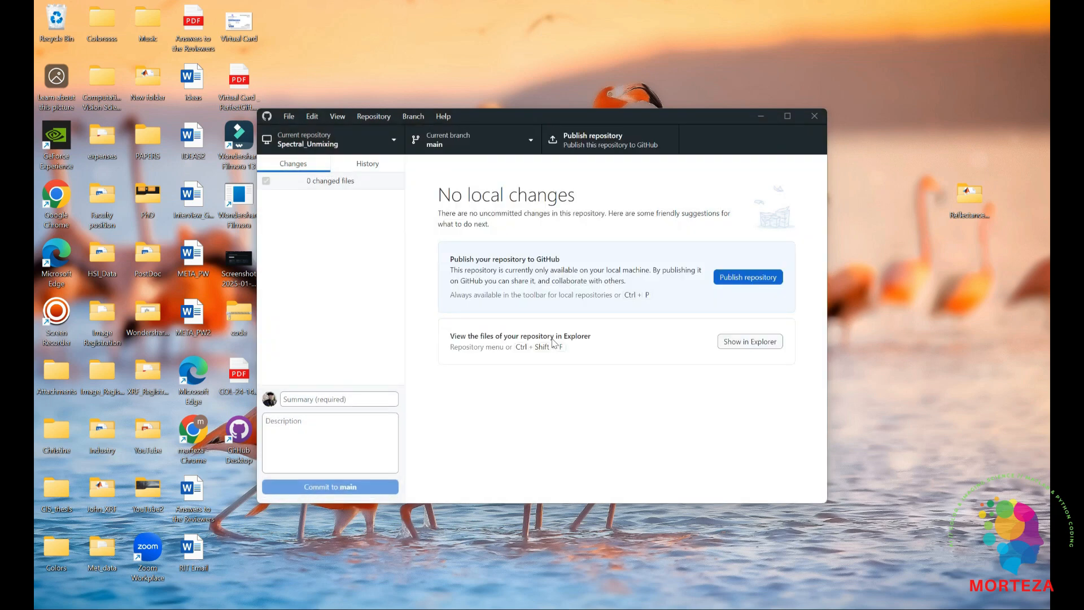
Show the Spectral_Unmixing repository folder in Explorer and move the Spectral Unmixing Python script from the user folder into it
click(740, 342)
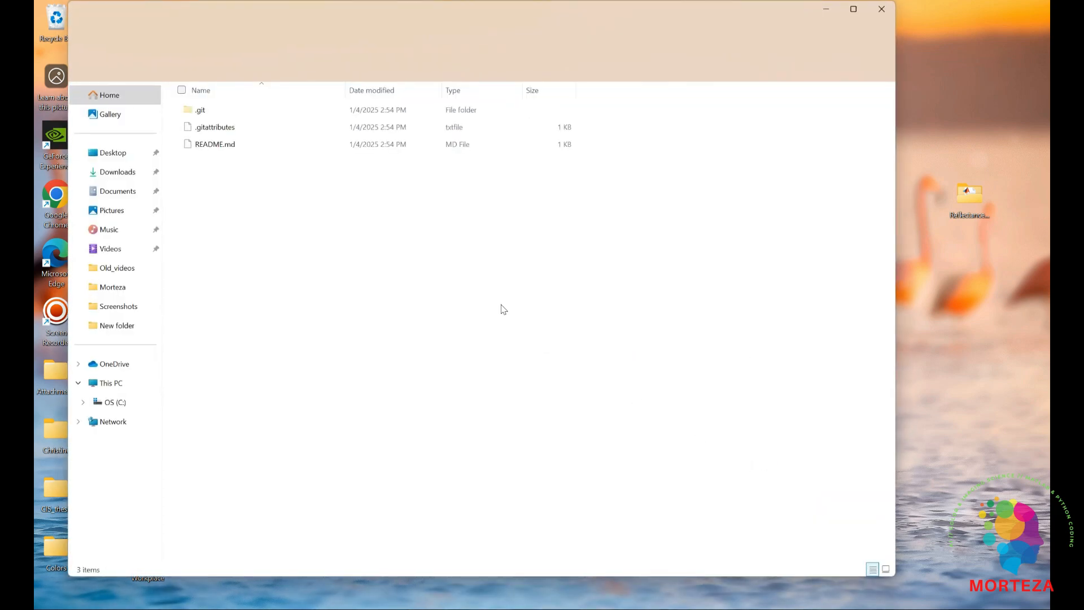
click(364, 44)
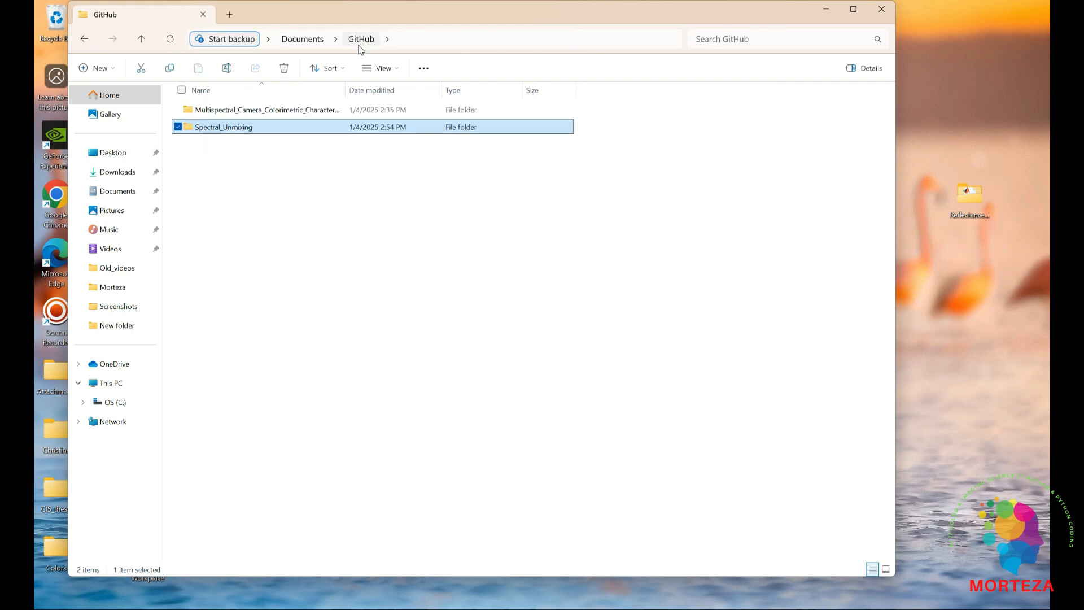
double_click(214, 128)
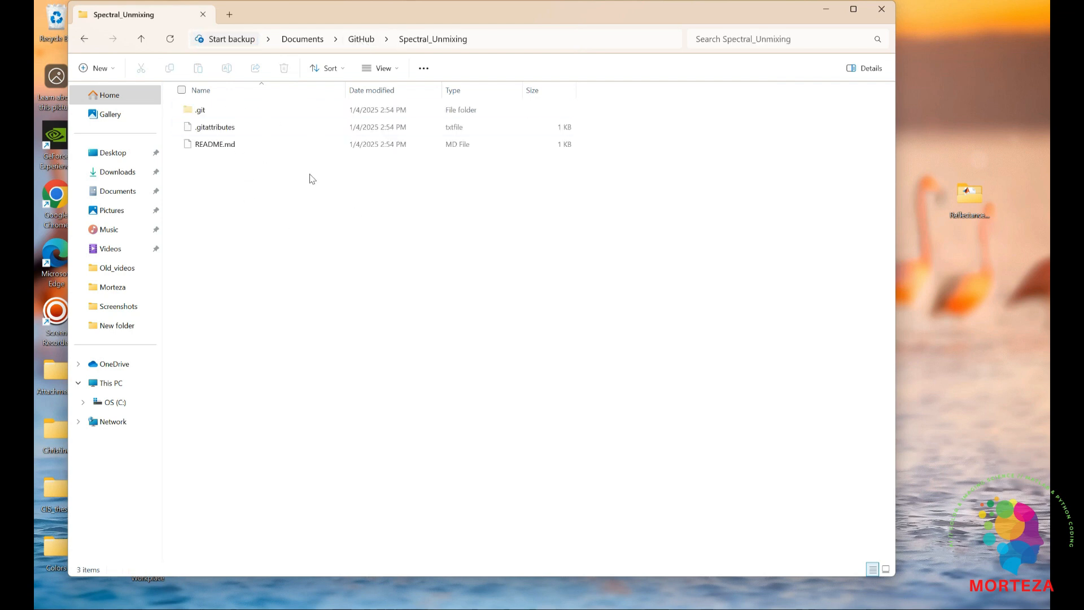
mouse_move(531, 608)
click(530, 557)
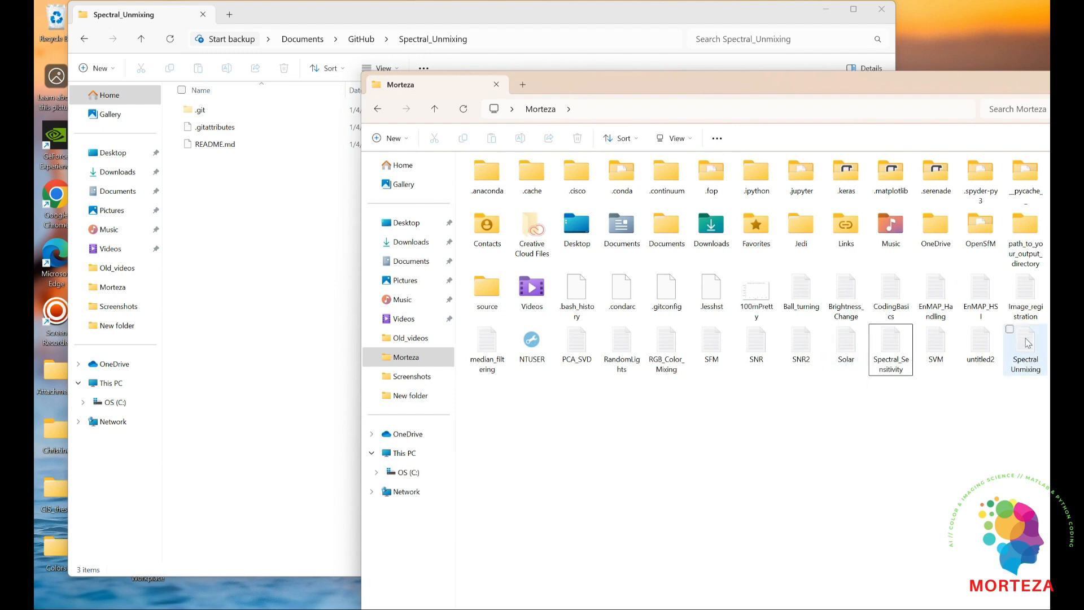
drag(1023, 353, 271, 305)
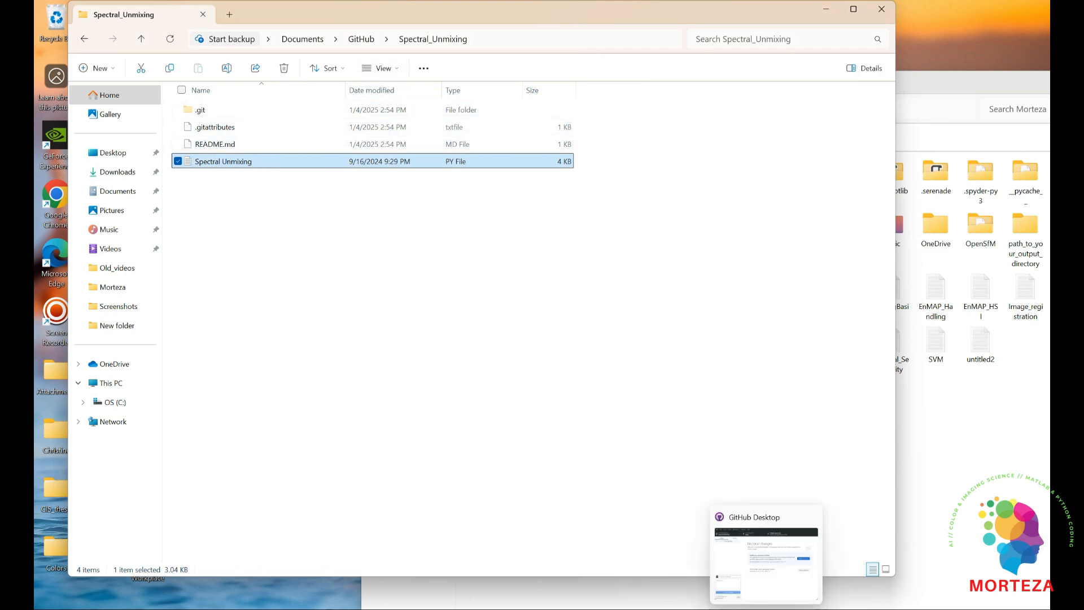
In GitHub Desktop, commit Spectral Unmixing.py to main with the description "This files does spectral unmixing using NNMF"
click(758, 608)
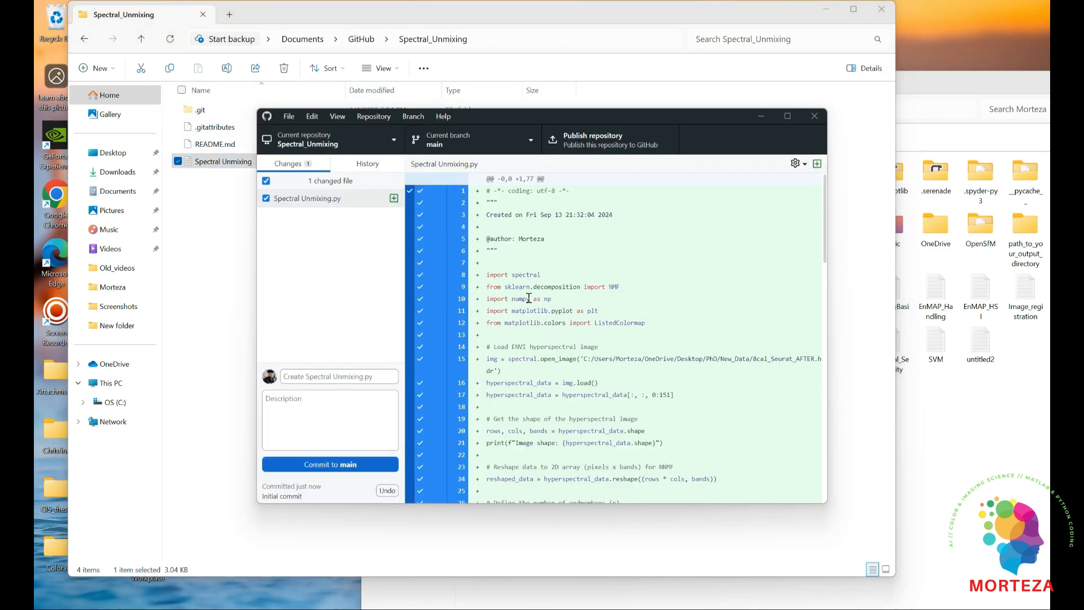
click(295, 406)
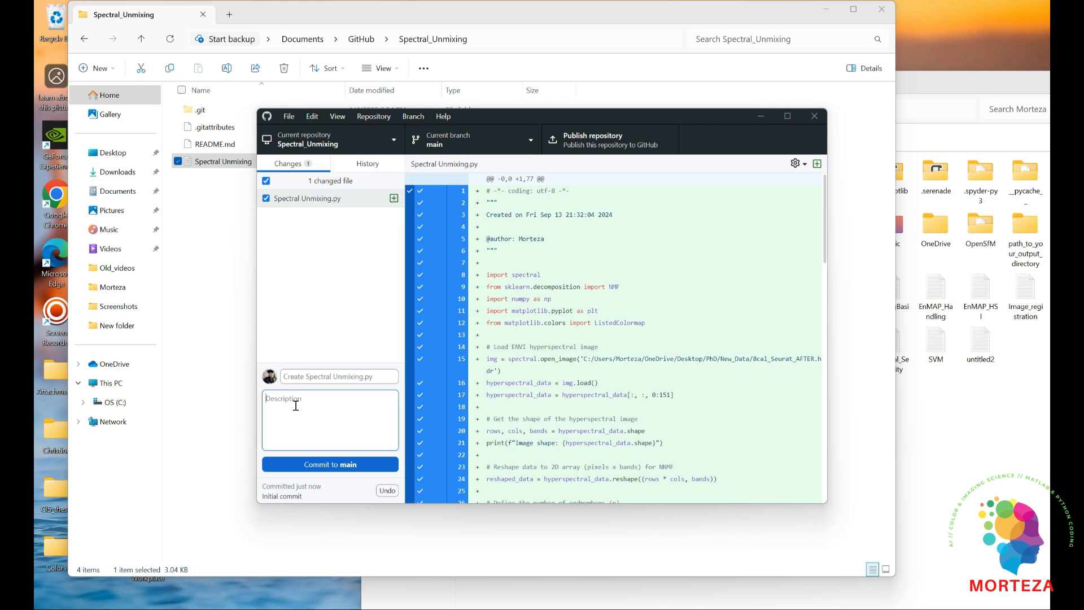
text(Thos)
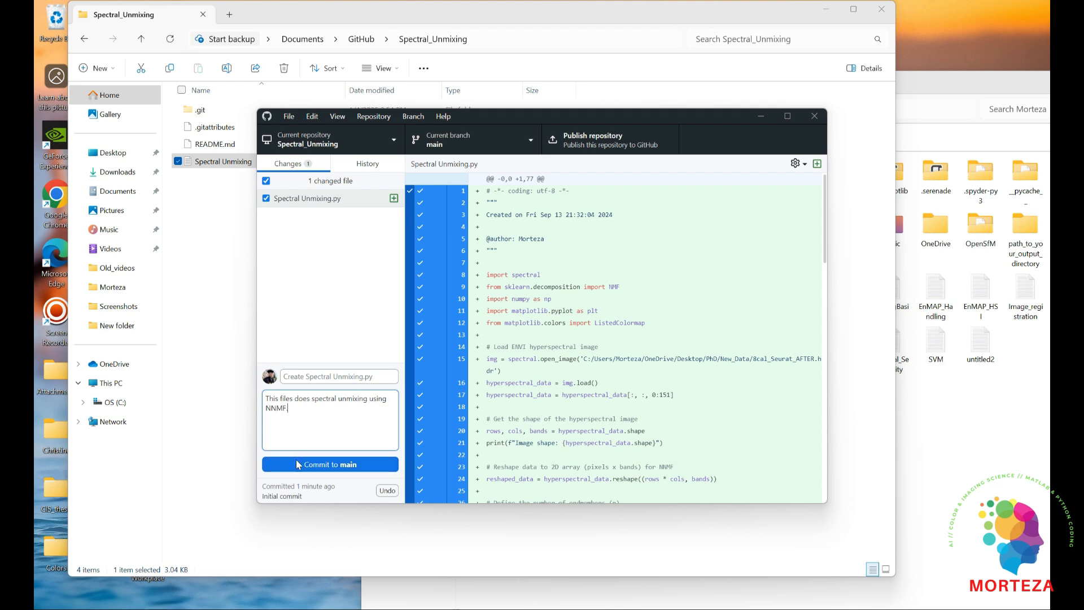
click(323, 468)
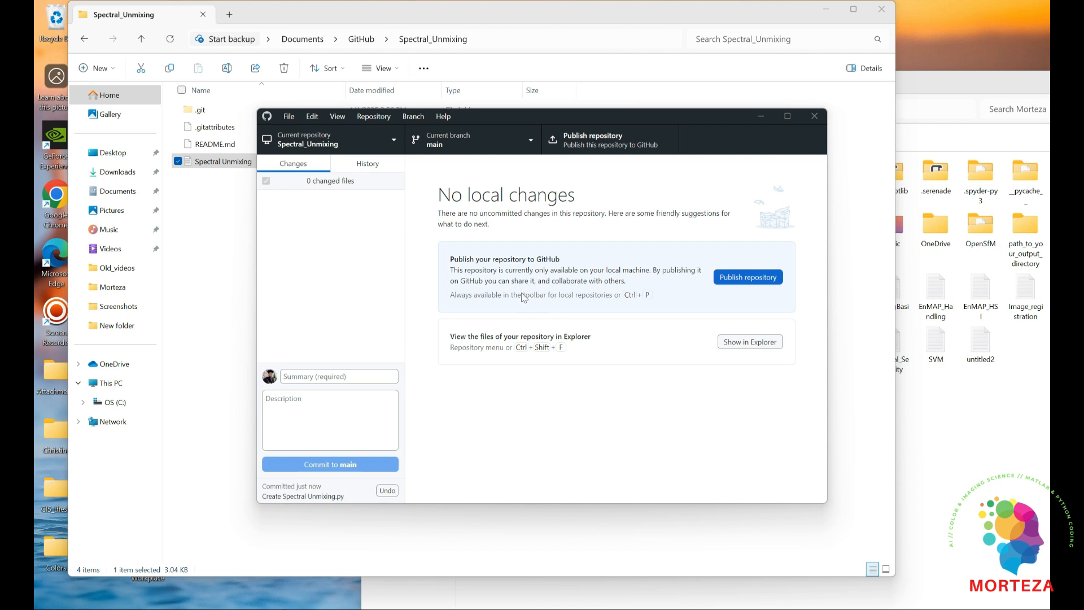
Publish the Spectral_Unmixing repository to GitHub.com with the code kept private
click(751, 277)
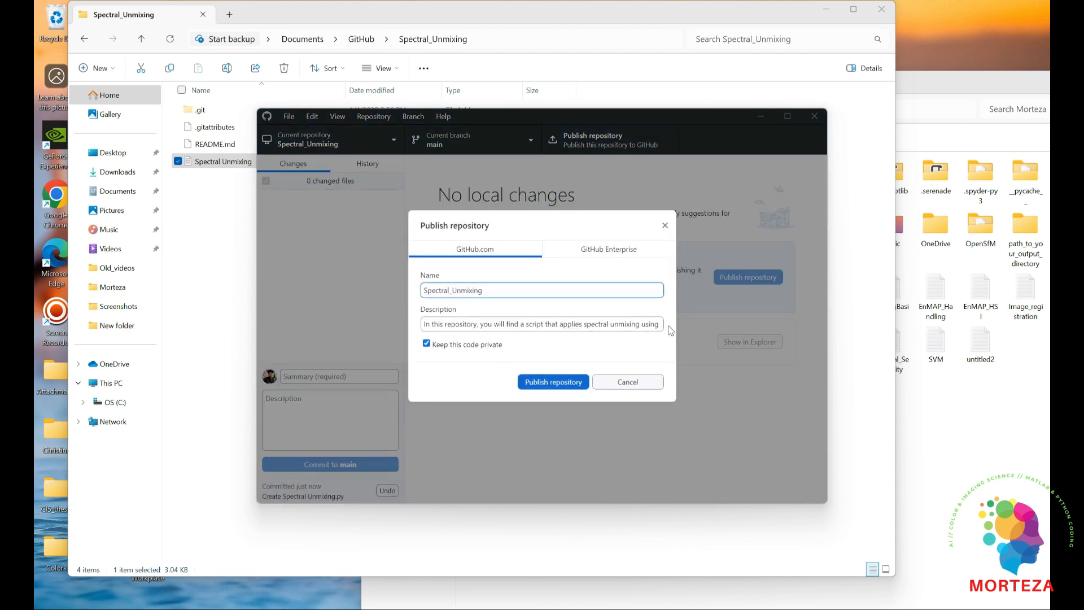
click(549, 382)
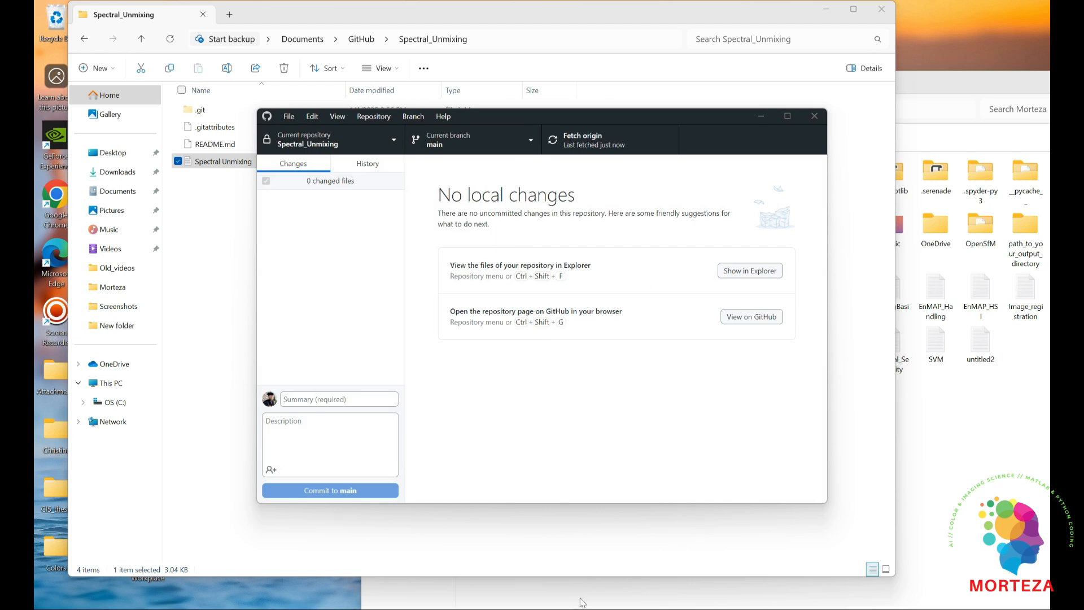
Switch to the browser and show the account's repository list on GitHub to check for Spectral_Unmixing
mouse_move(609, 609)
click(508, 552)
click(170, 124)
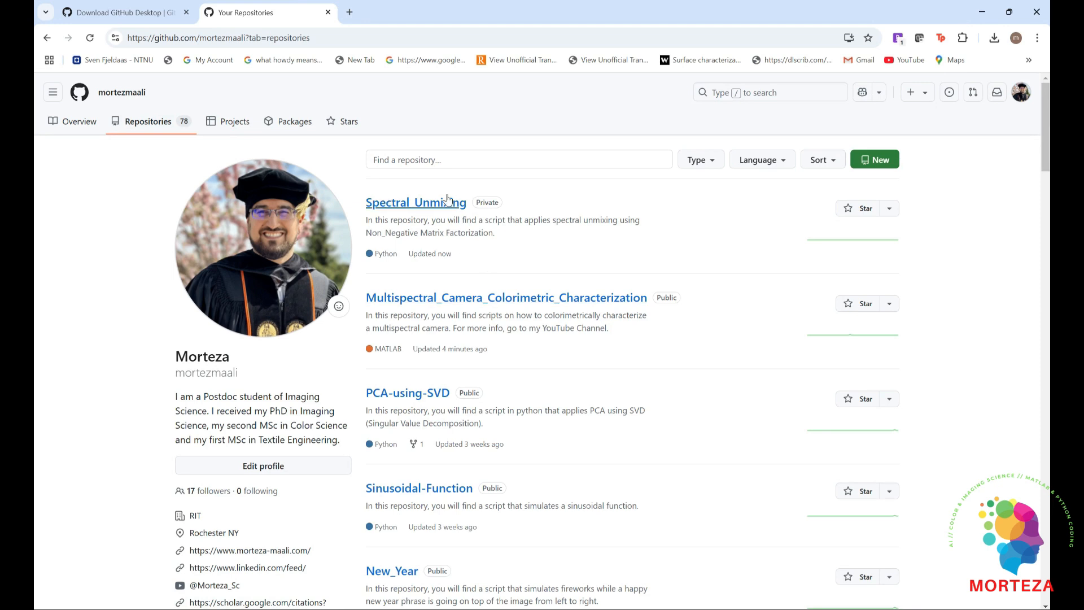
Open the Spectral_Unmixing repository on GitHub and view its Spectral Unmixing.py script
click(436, 202)
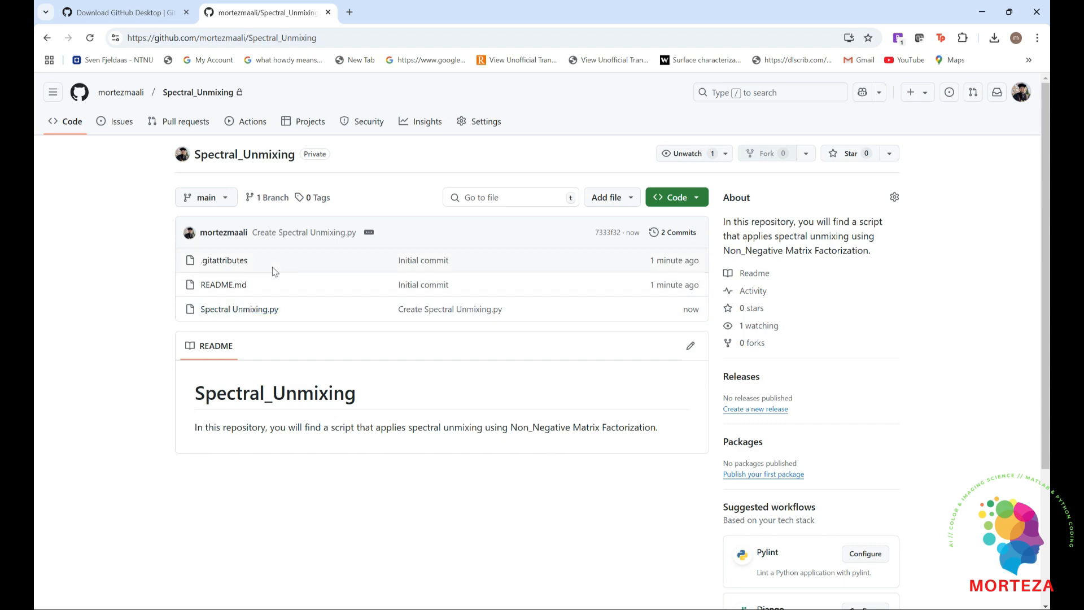
click(256, 311)
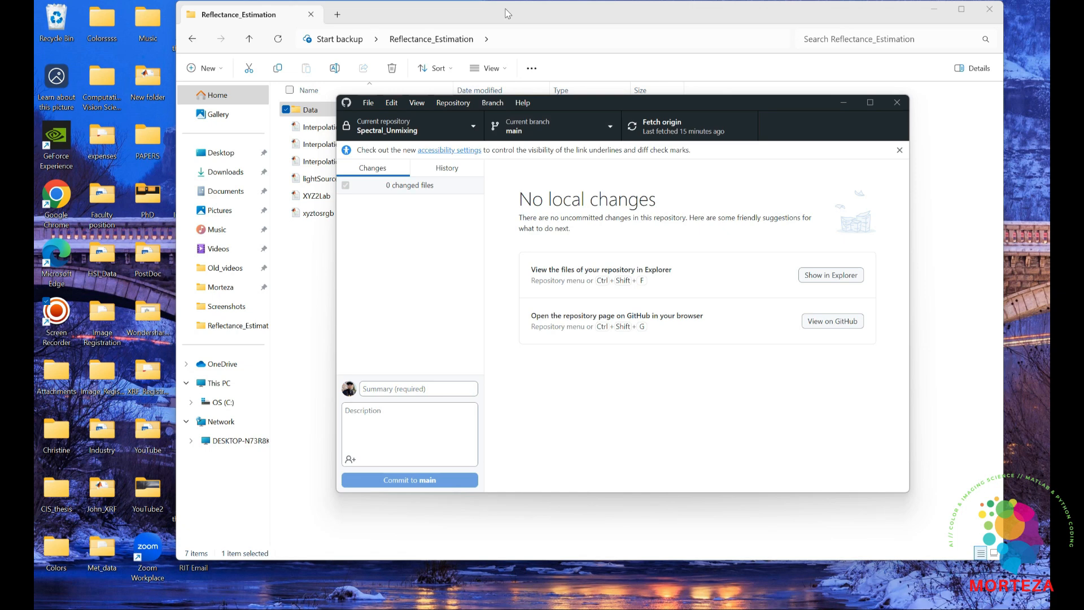
Switch to File Explorer and look through the Reflectance_Estimation folder and its Data subfolder
click(508, 13)
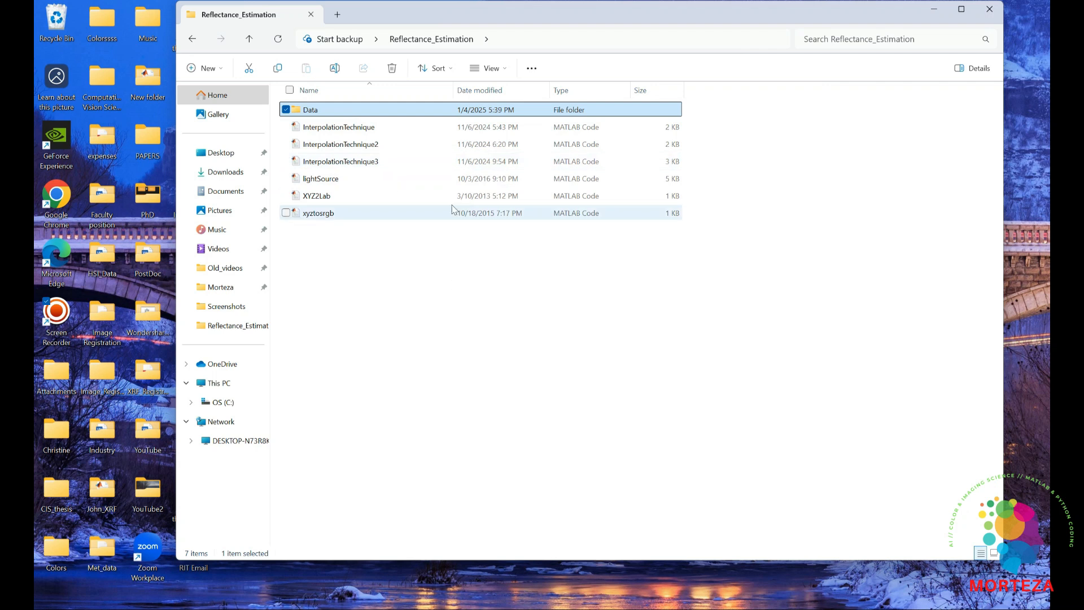
double_click(335, 108)
click(456, 41)
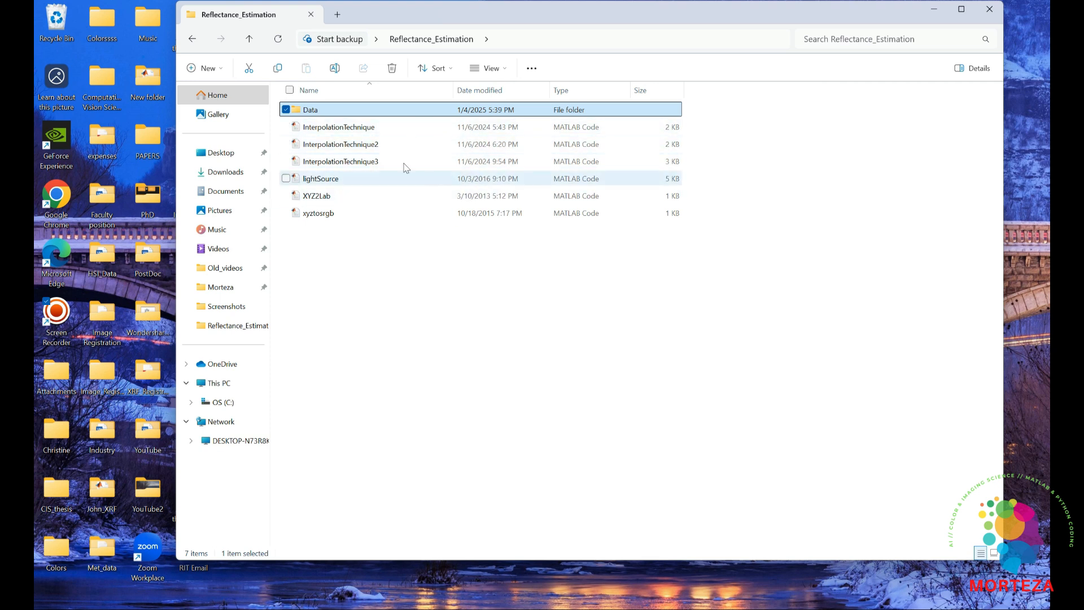
Switch to GitHub Desktop and start a new repository named Interpolation
click(745, 604)
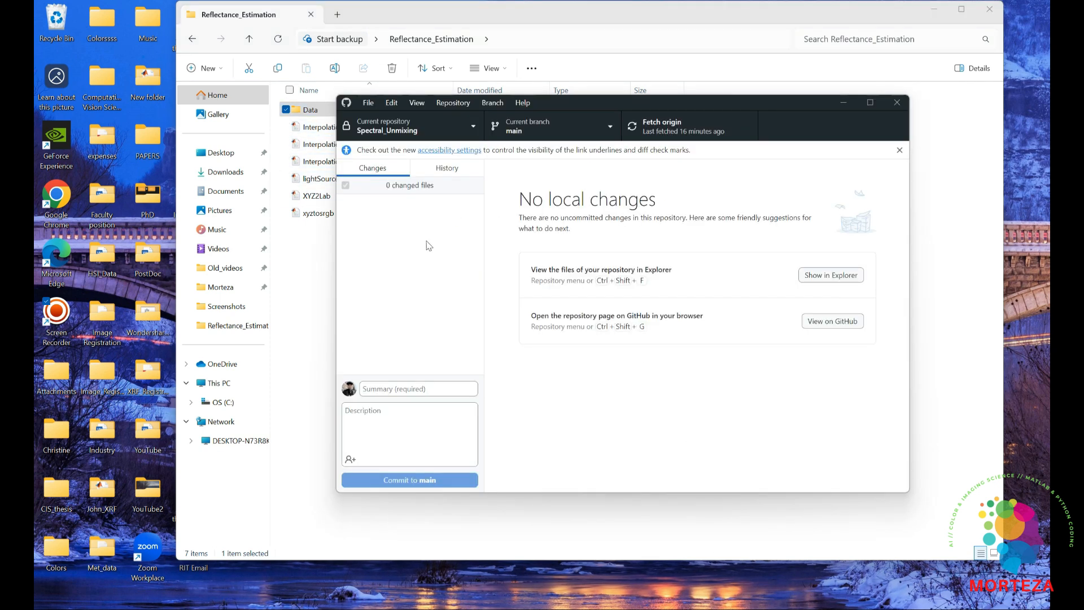
click(369, 103)
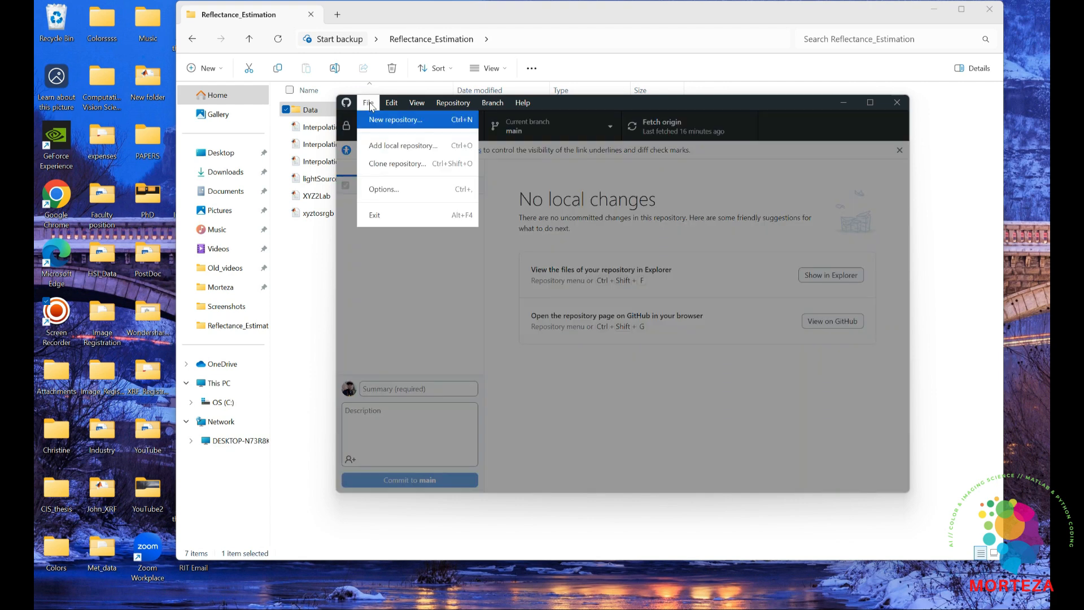
click(388, 121)
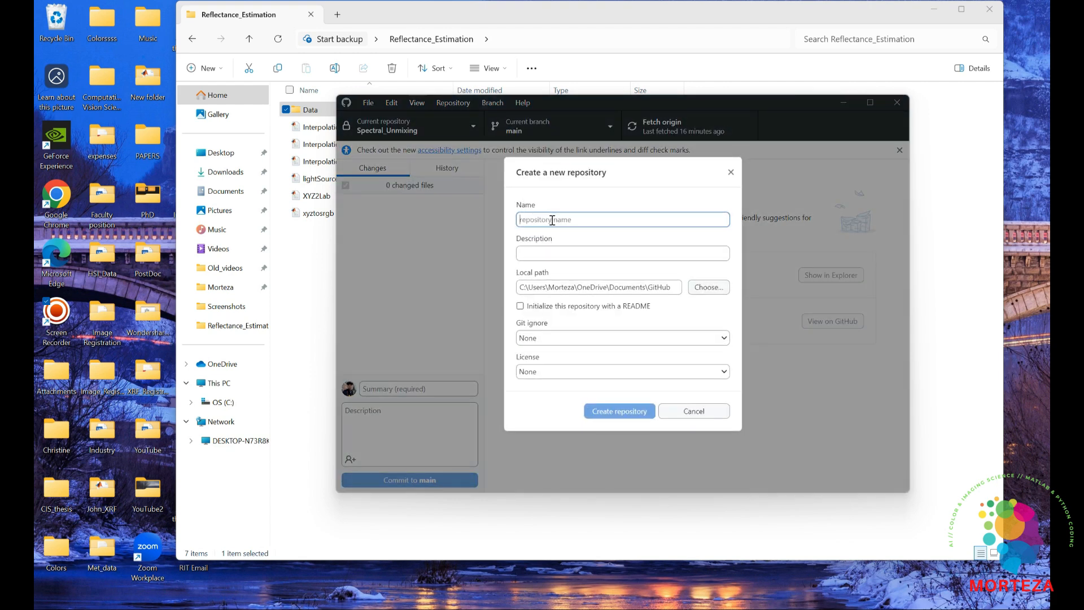
text(Interpo)
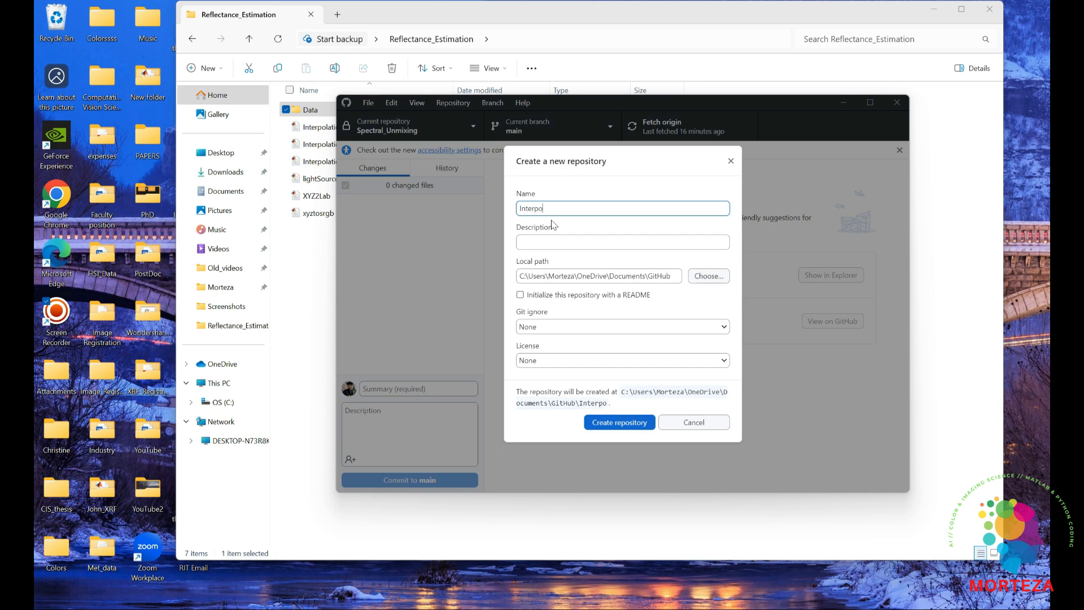
text(lation)
Enter the description "In this repository you will find scripts that recontruct spectral reflectance from RGB using Interpolation technique." and create the repository with a README
click(562, 242)
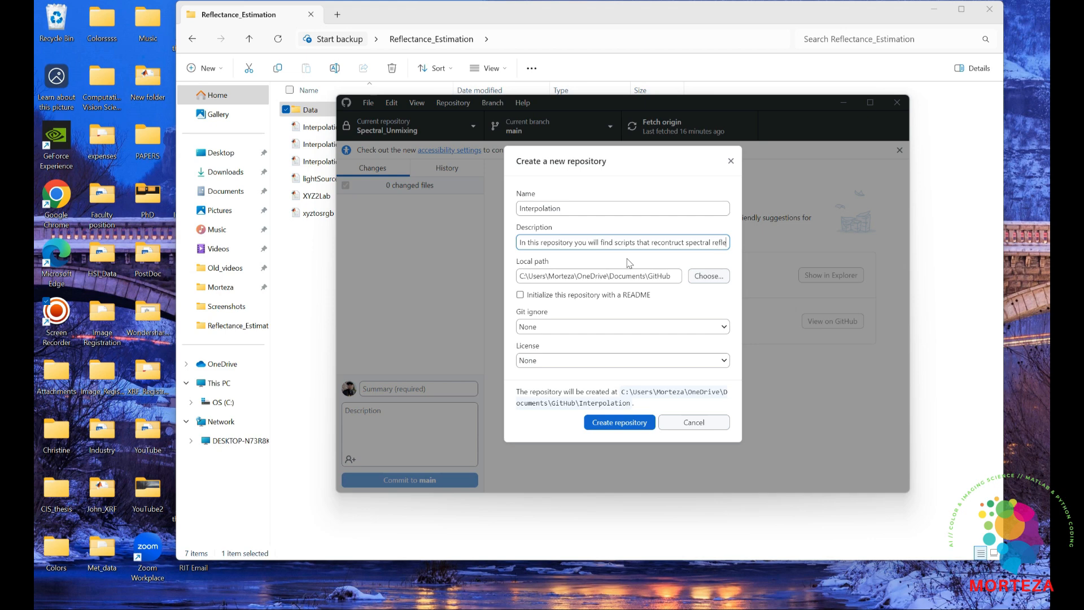
text(ctance from )
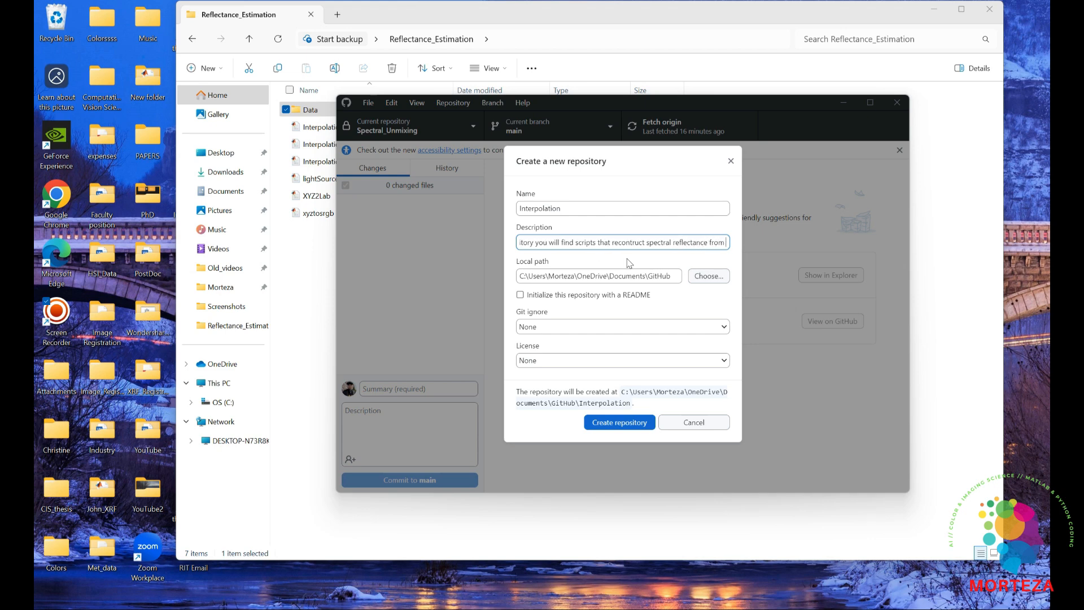
text(RGB)
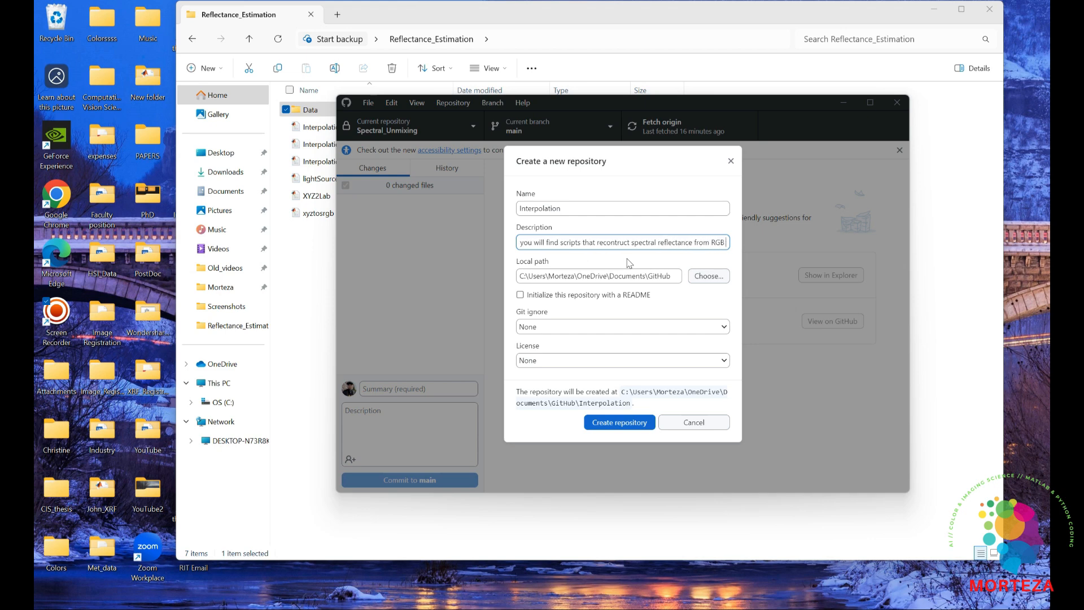
text( using)
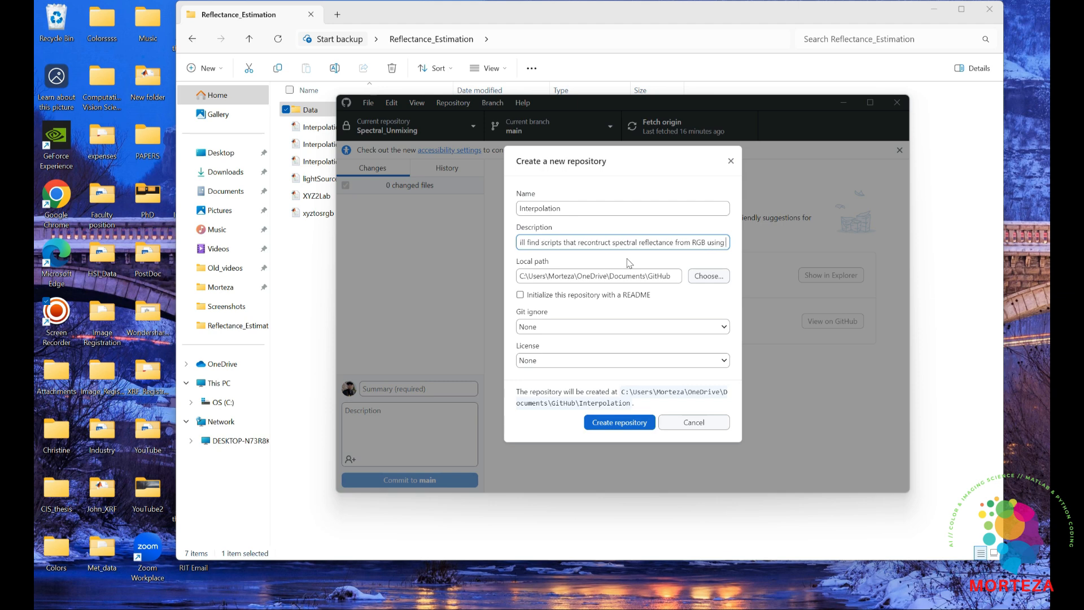
text( Interpola)
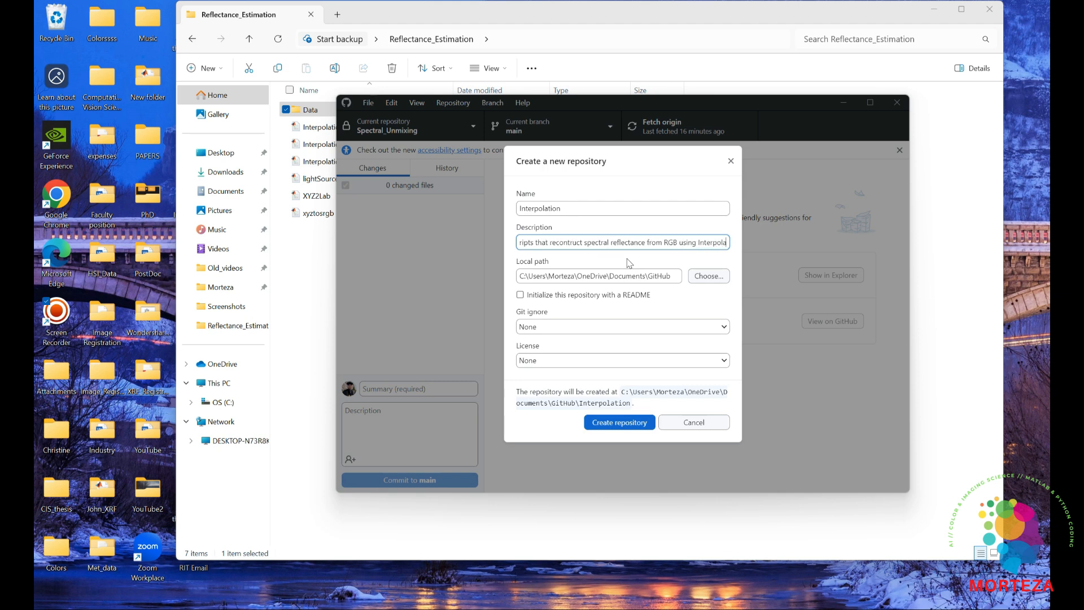
text(tion techn)
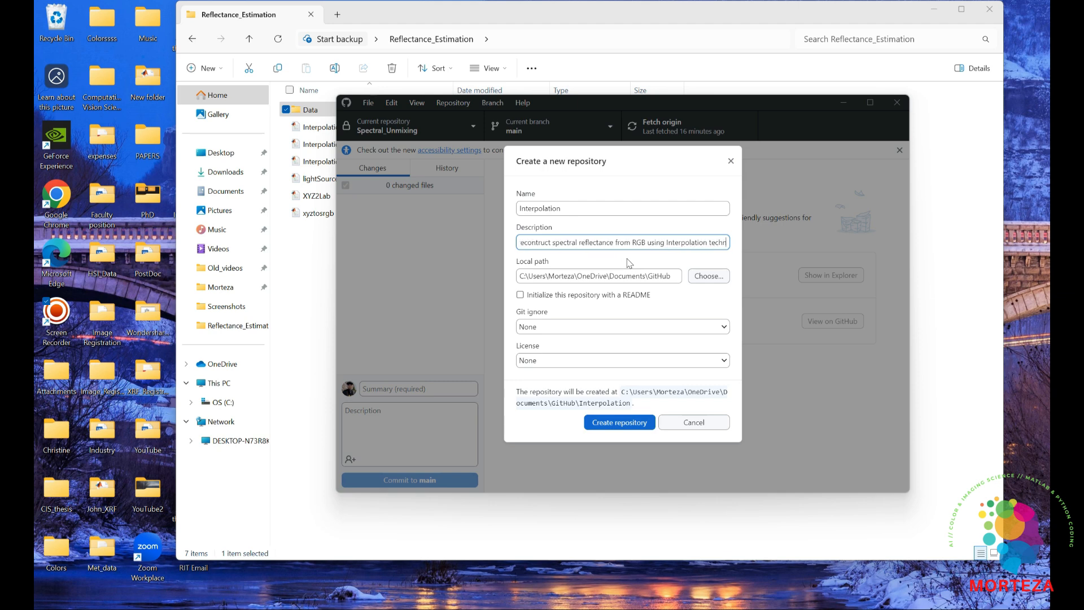
text(iquw)
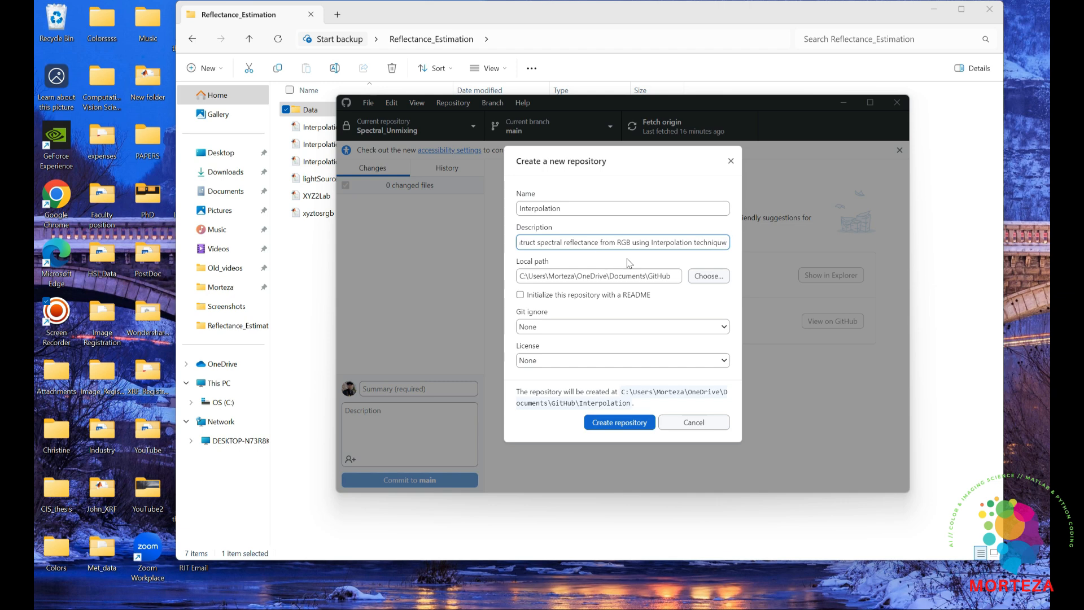
key(BackSpace)
text(epos)
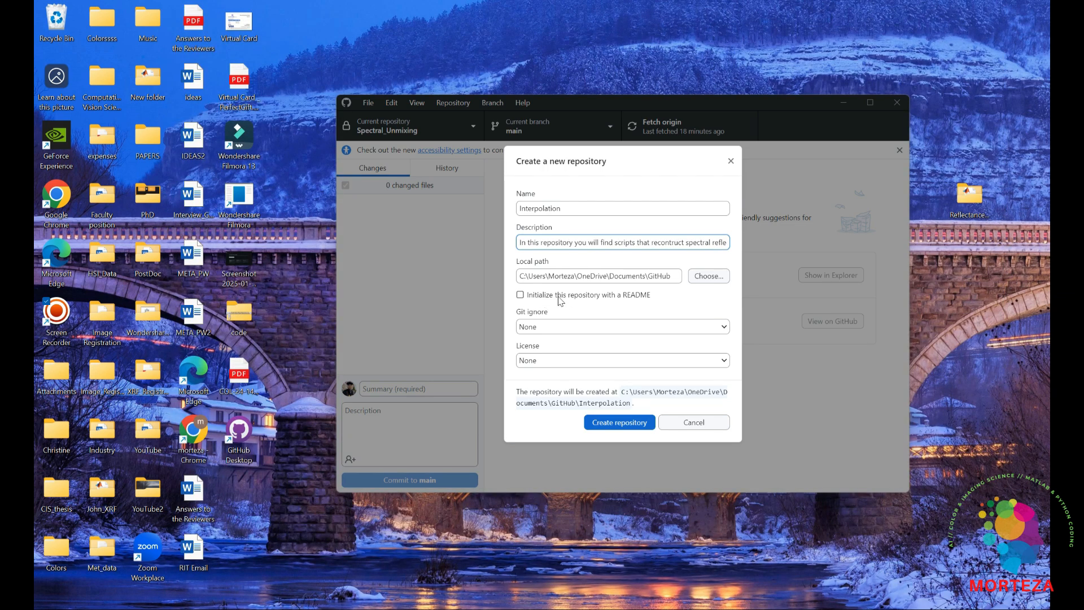
click(558, 298)
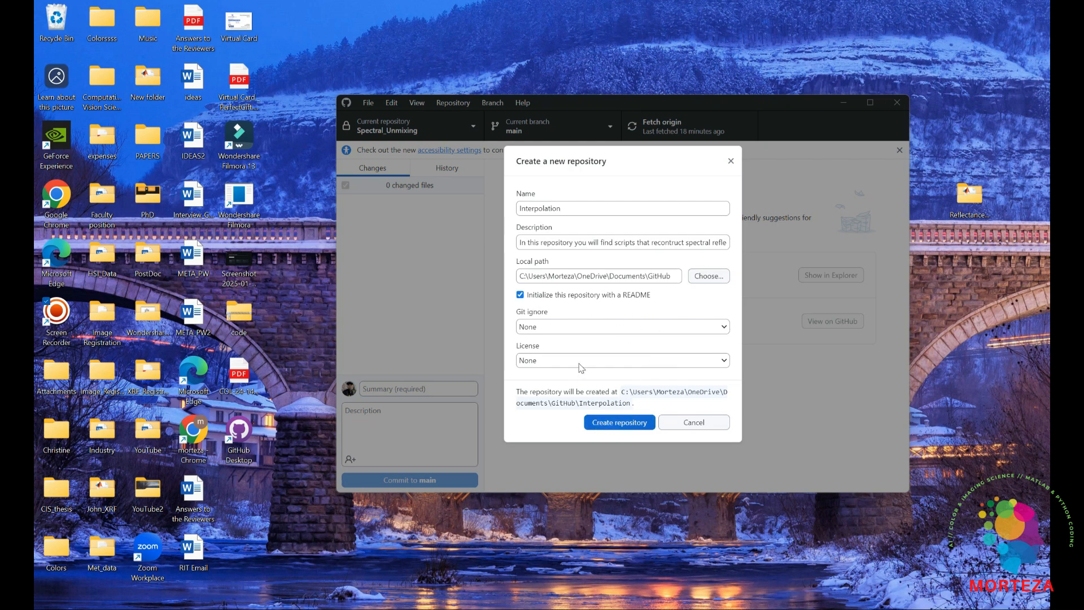
click(606, 425)
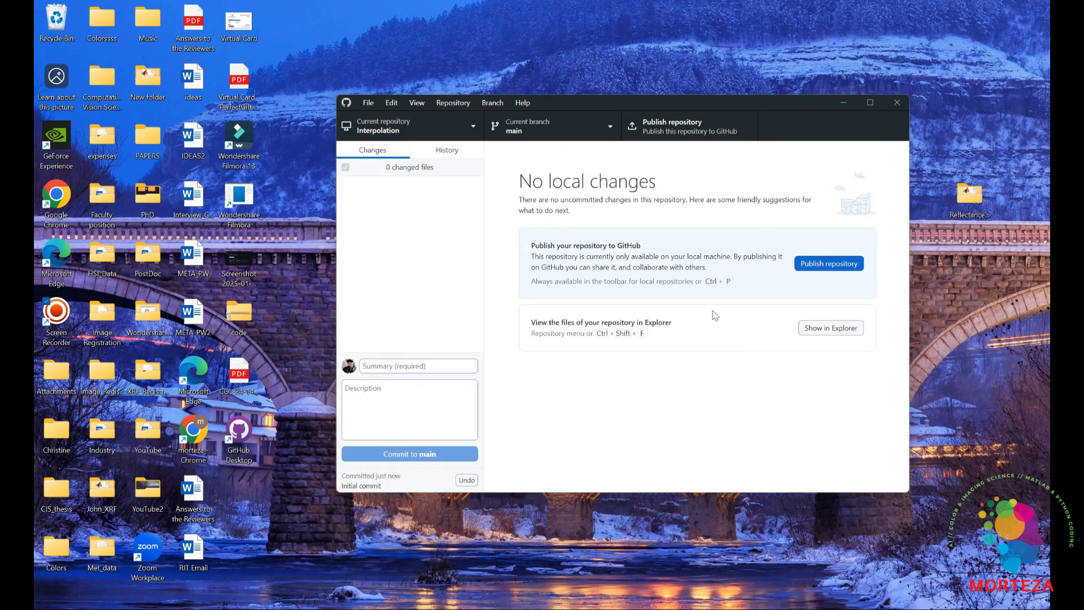
Show the Interpolation repository folder in Explorer and copy everything from the Reflectance_Estimation folder into it
click(828, 328)
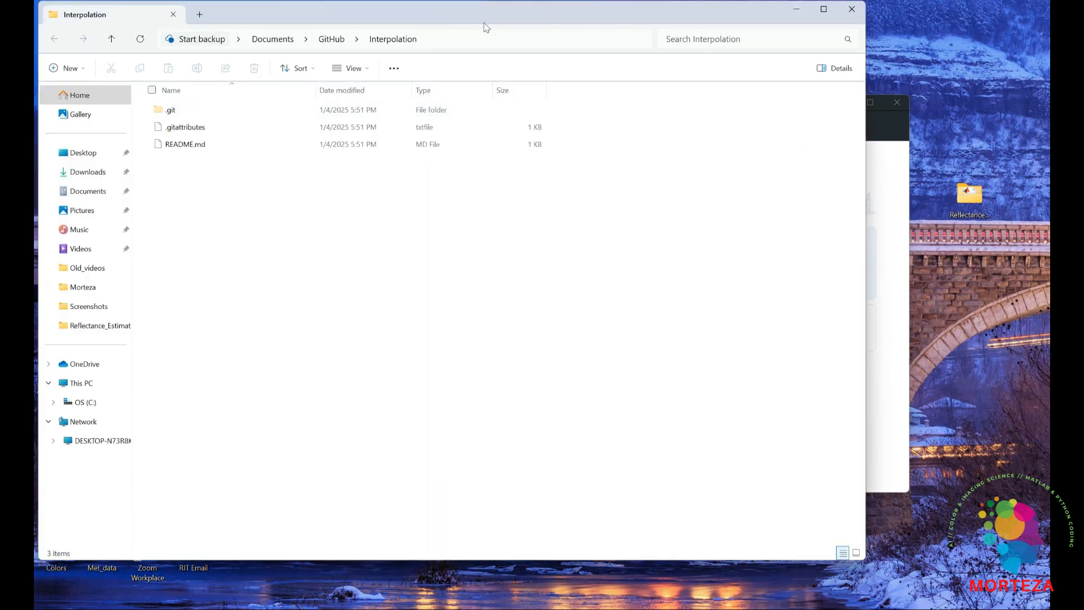
mouse_move(557, 609)
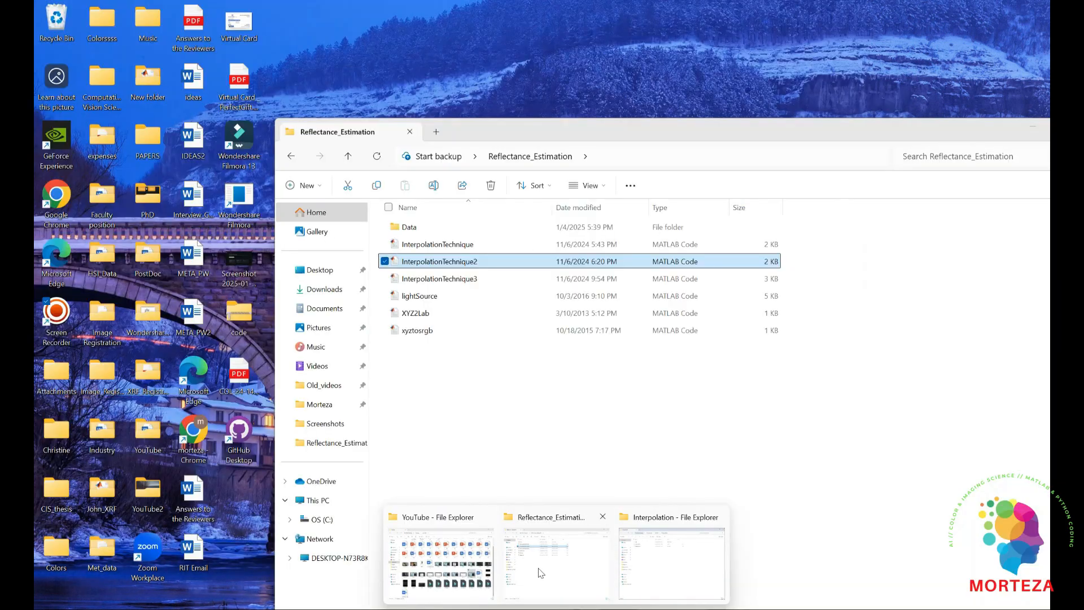
click(556, 559)
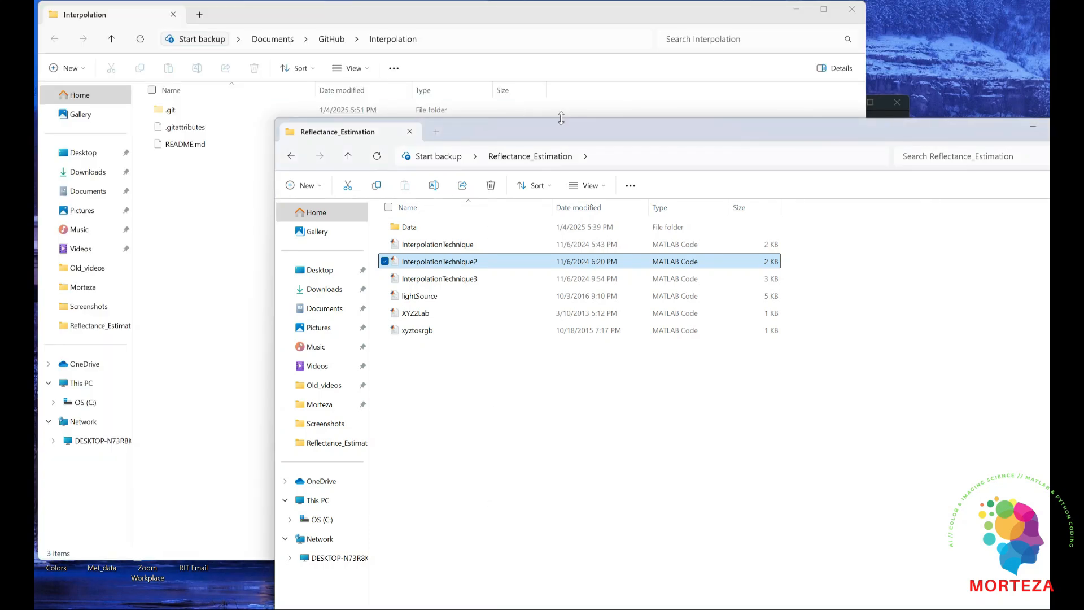
drag(563, 130, 731, 79)
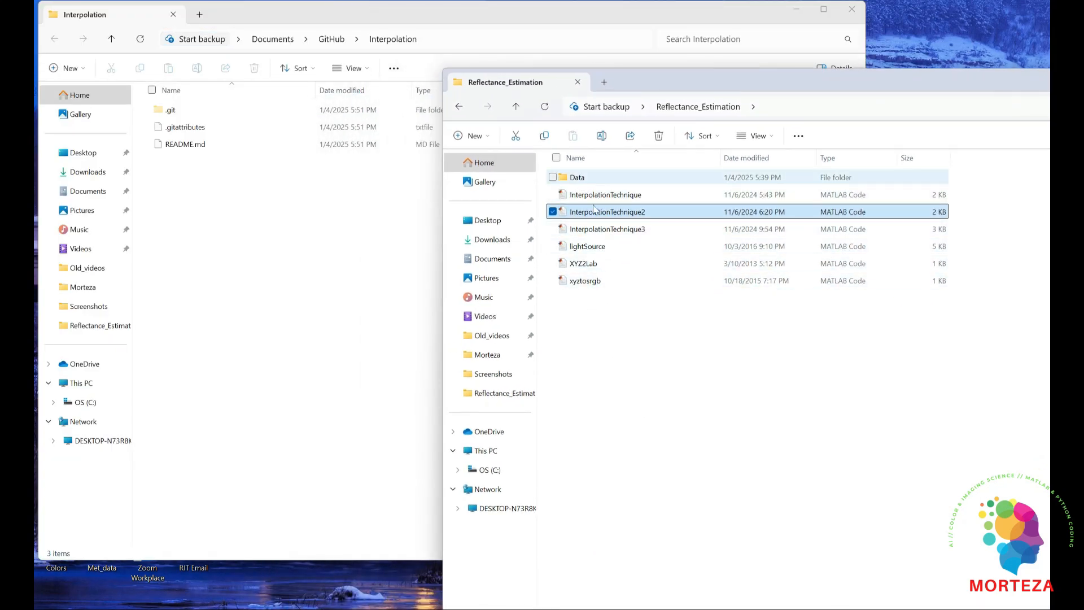
drag(605, 298, 580, 190)
drag(615, 302, 580, 169)
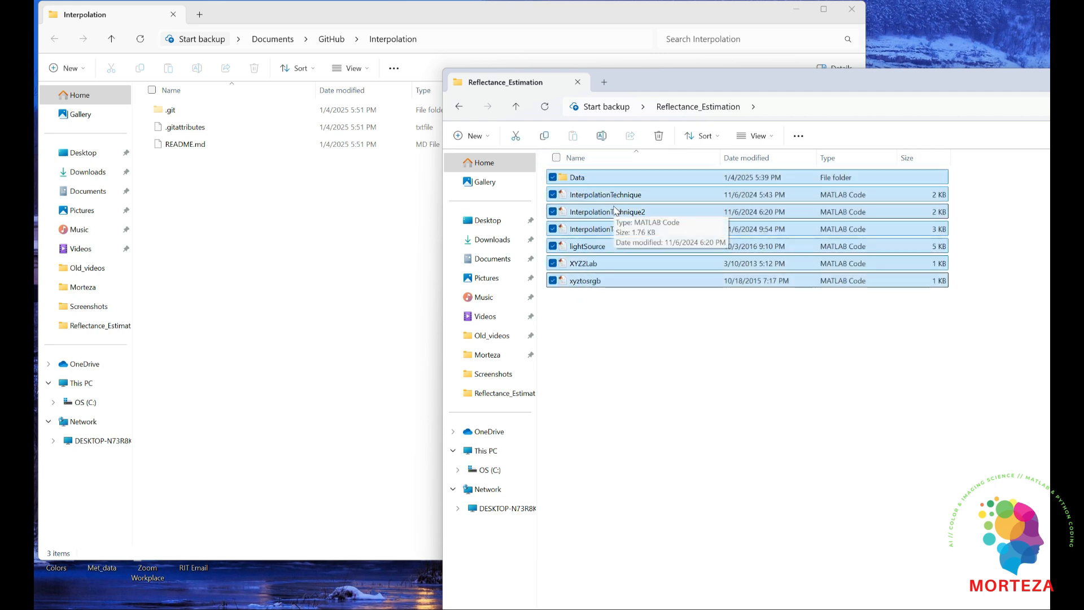
click(265, 265)
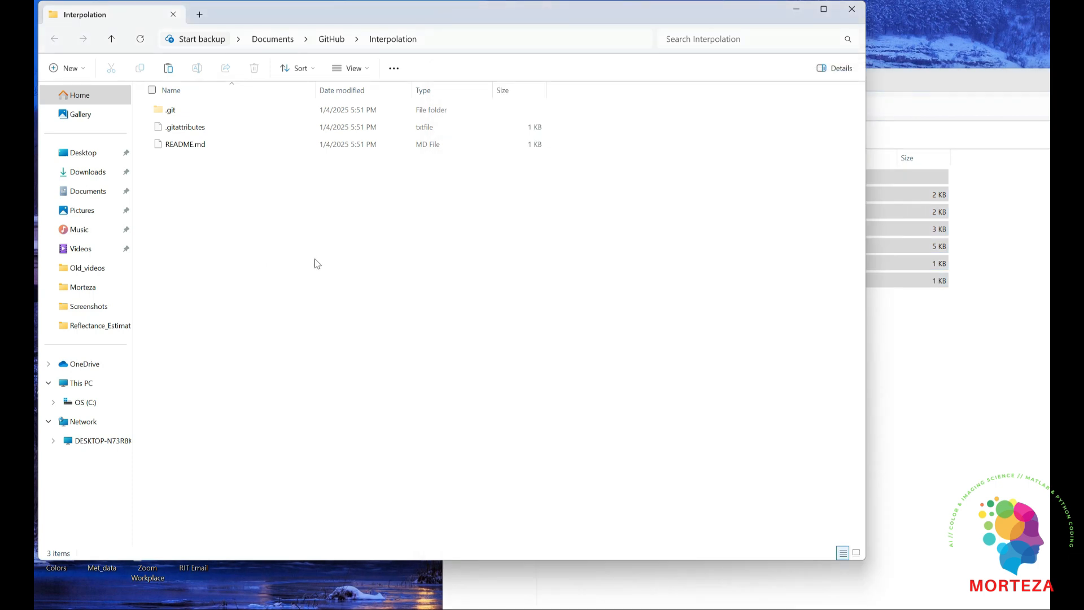
key(ctrl+v)
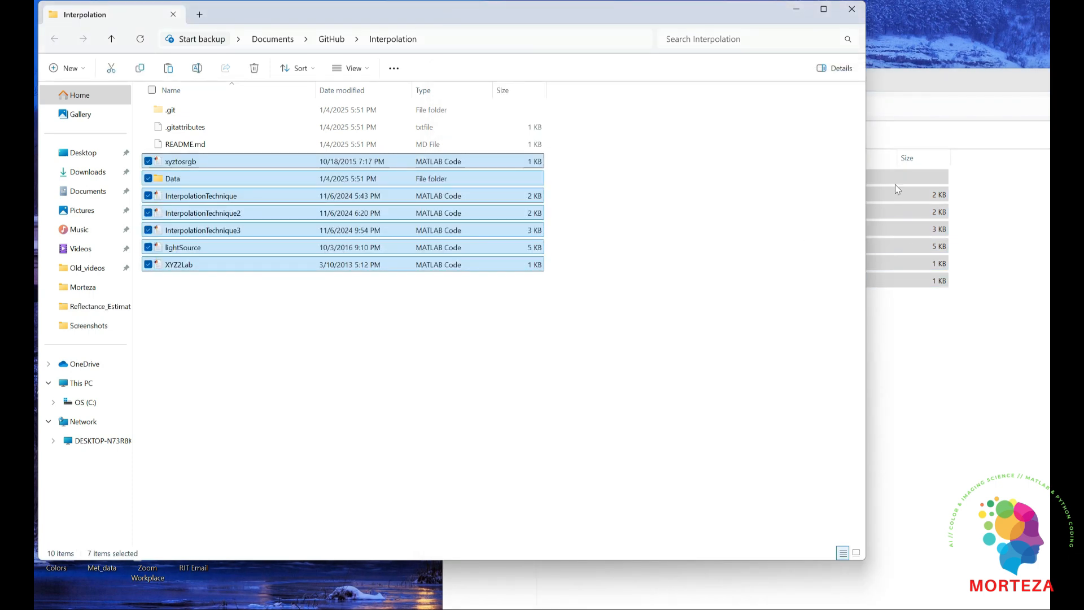
Compare the source folder with the copied files and reopen the Interpolation folder from its parent GitHub folder
click(872, 267)
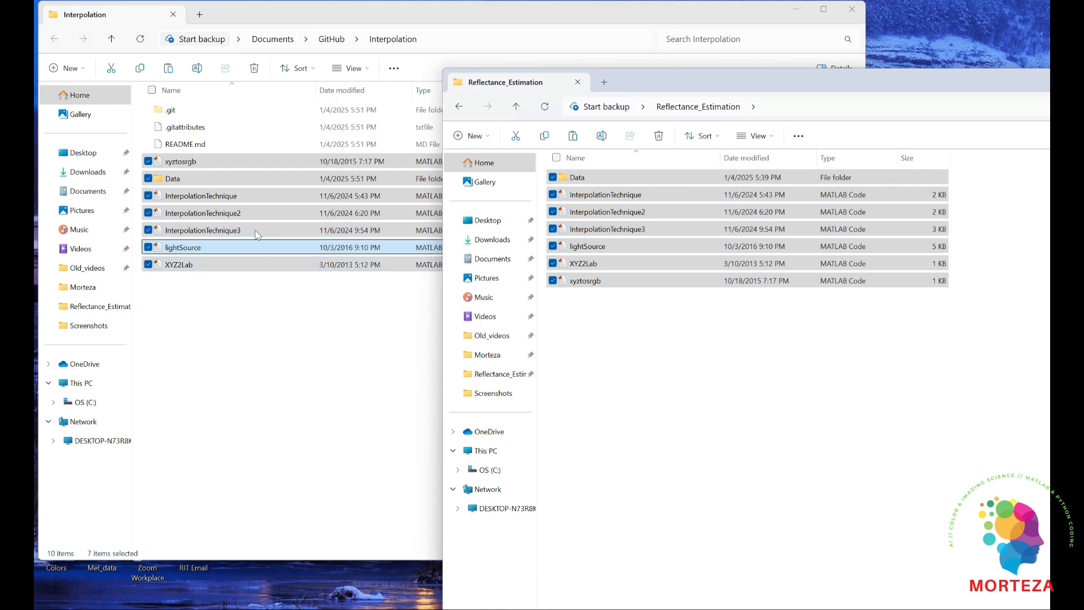
click(377, 20)
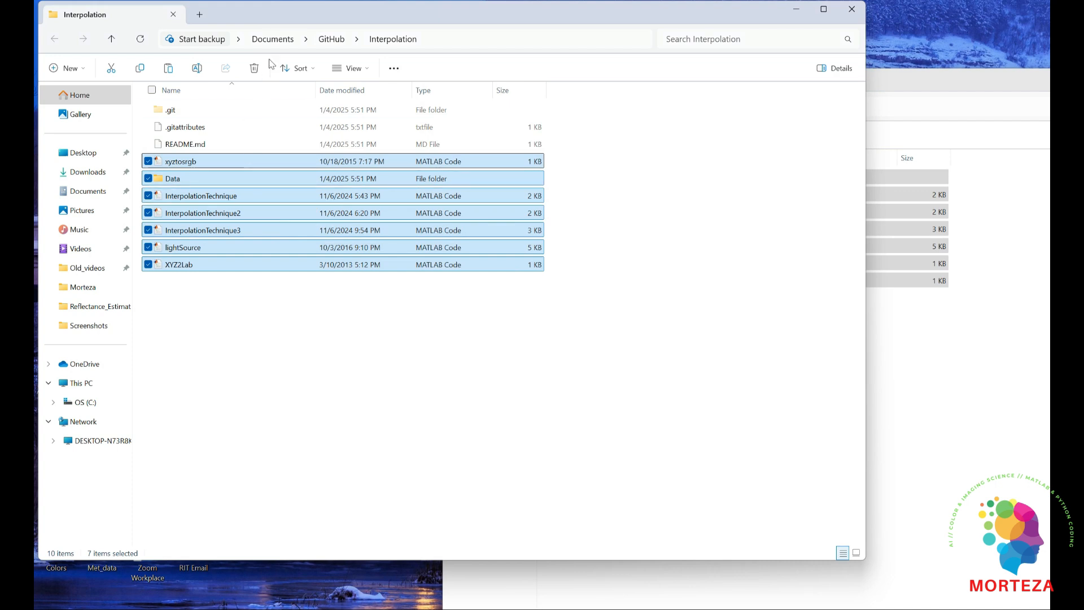
click(331, 39)
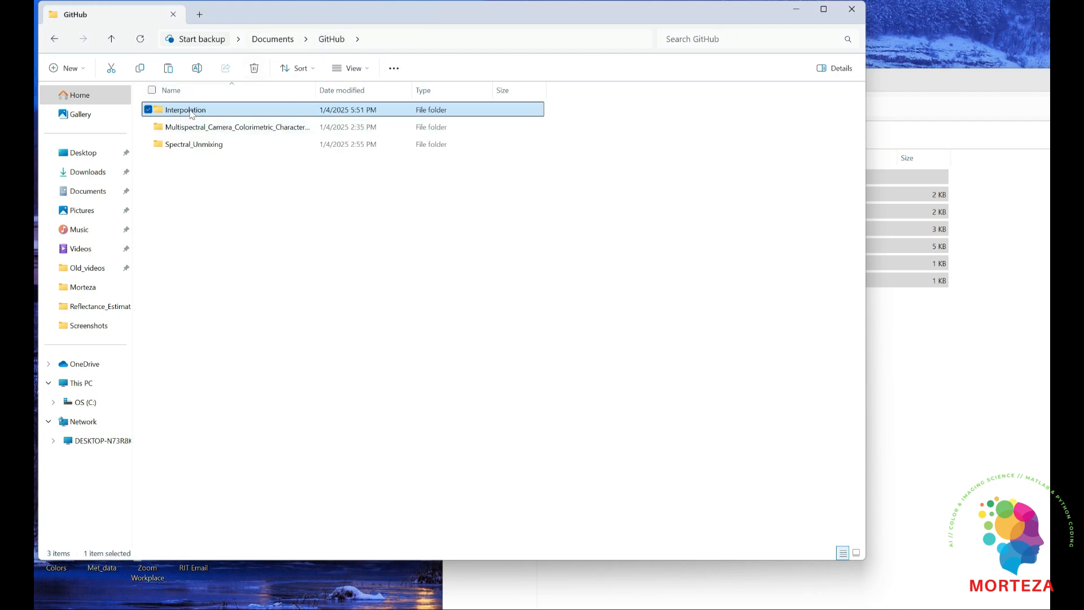
double_click(203, 115)
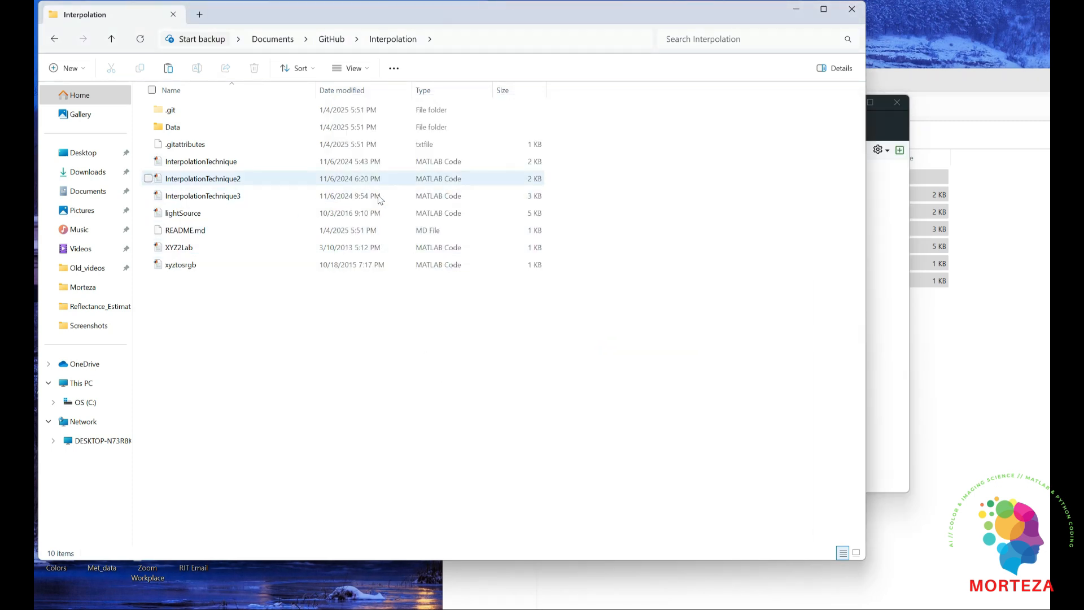
In GitHub Desktop, commit the files to main as "Interpolation Technique" with description "The interpolation technique applied to recover spectral reflectance from RGB camera response."
click(741, 607)
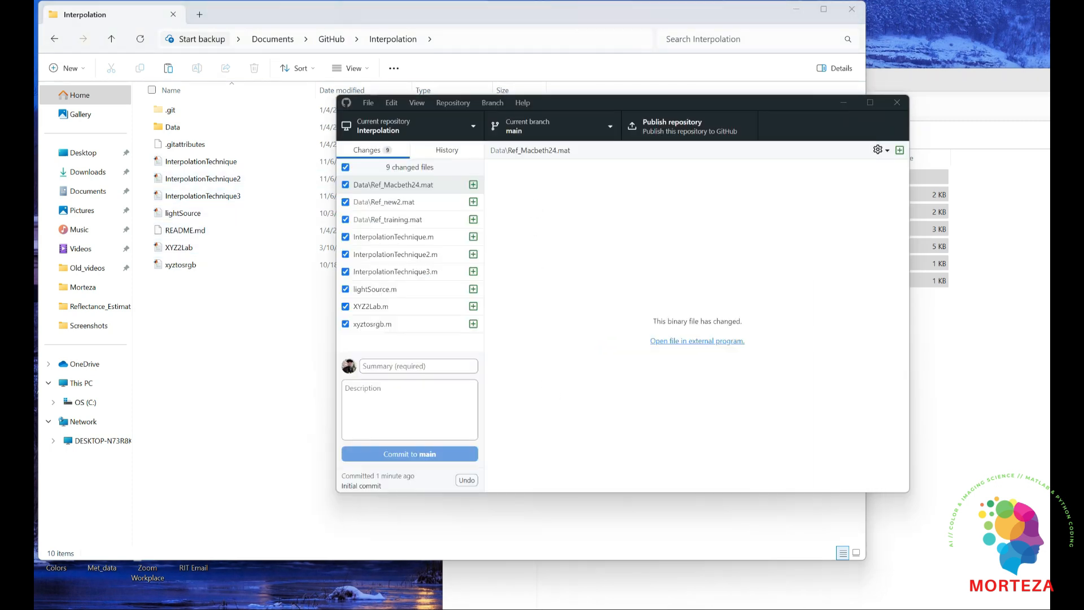
click(388, 367)
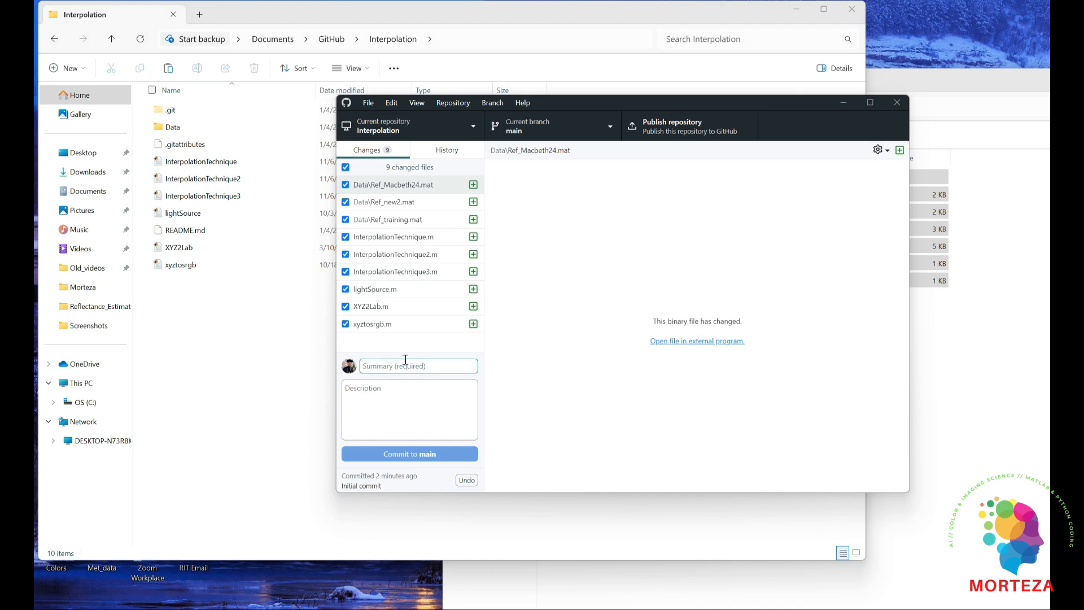
text(Inter)
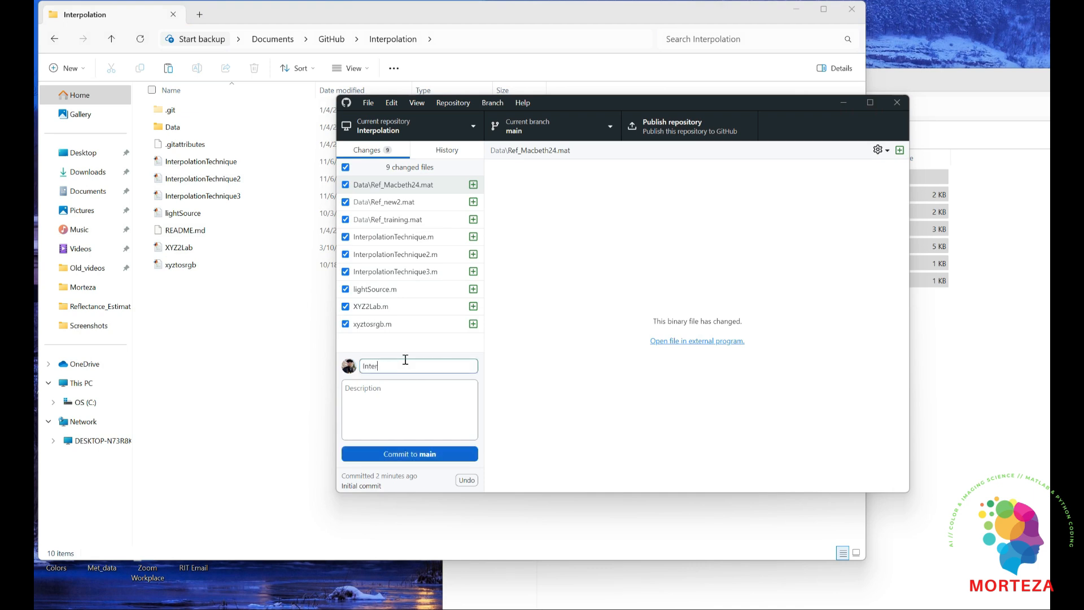
text(polation Technique)
click(407, 400)
text(The interpolati)
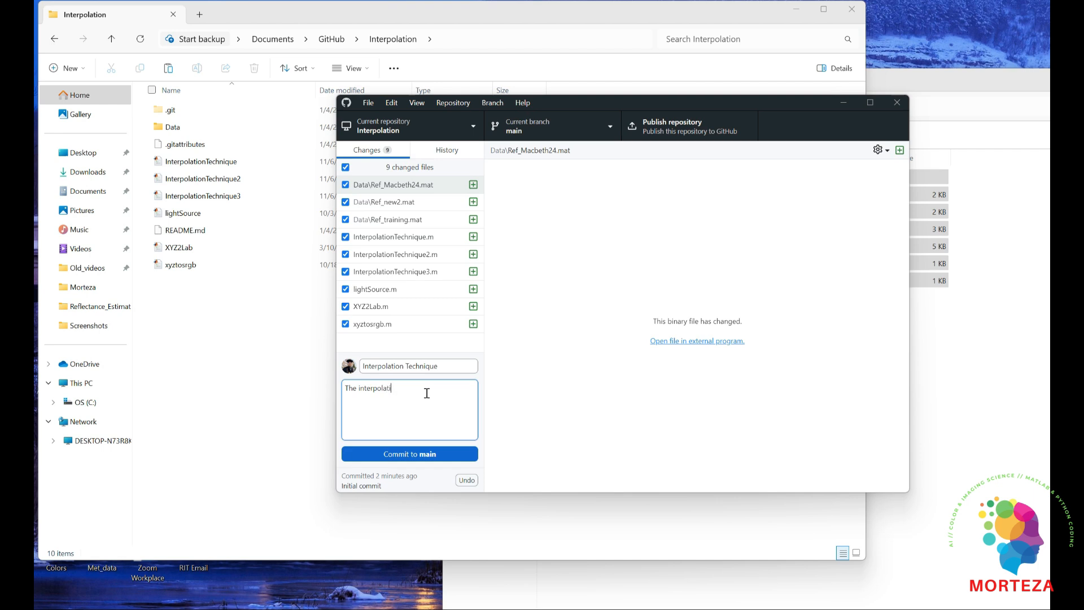
text(on technique applied to recover spectral reflectance from RGB c)
text(amera response.)
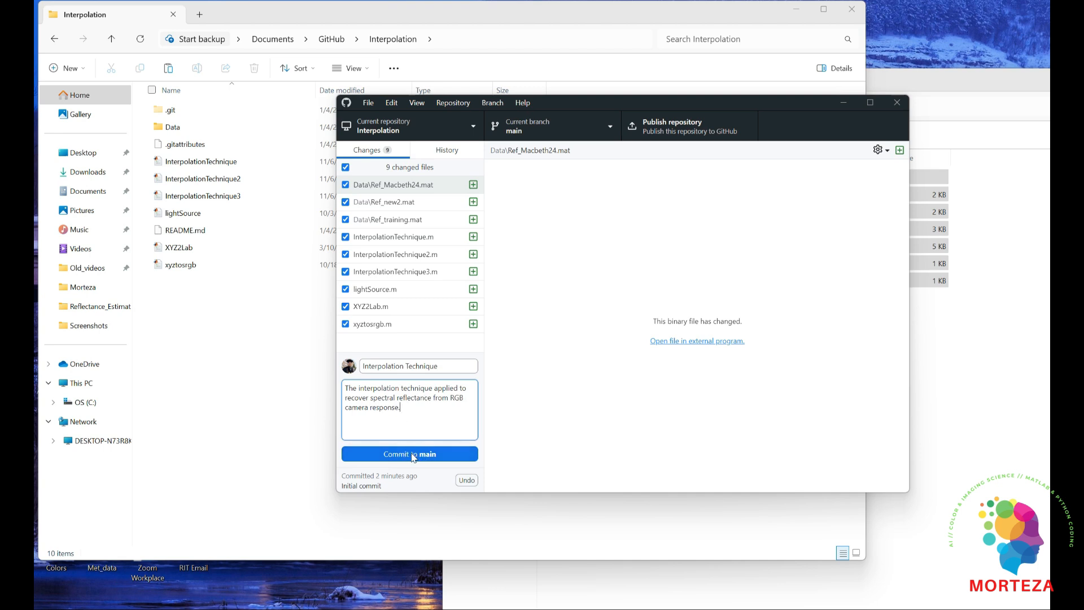
click(419, 459)
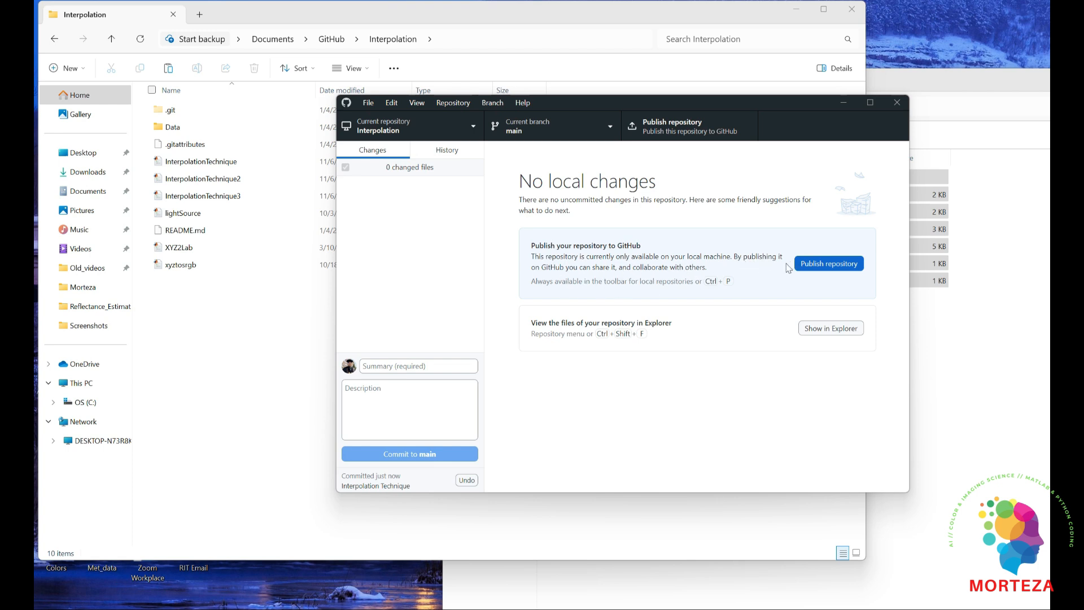
Publish the Interpolation repository to GitHub.com with the code kept private
click(822, 267)
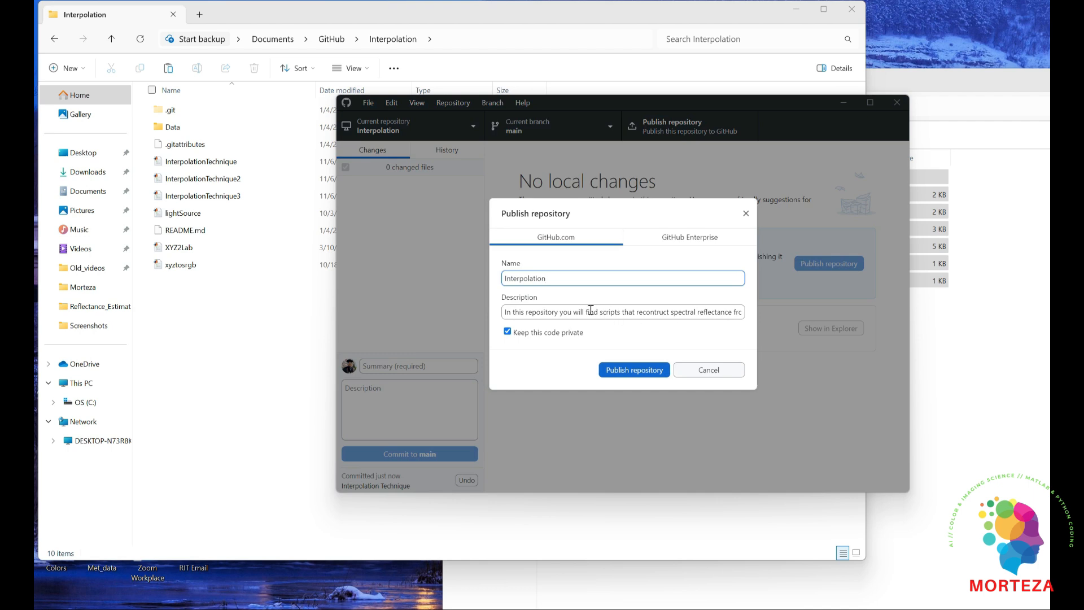
click(629, 372)
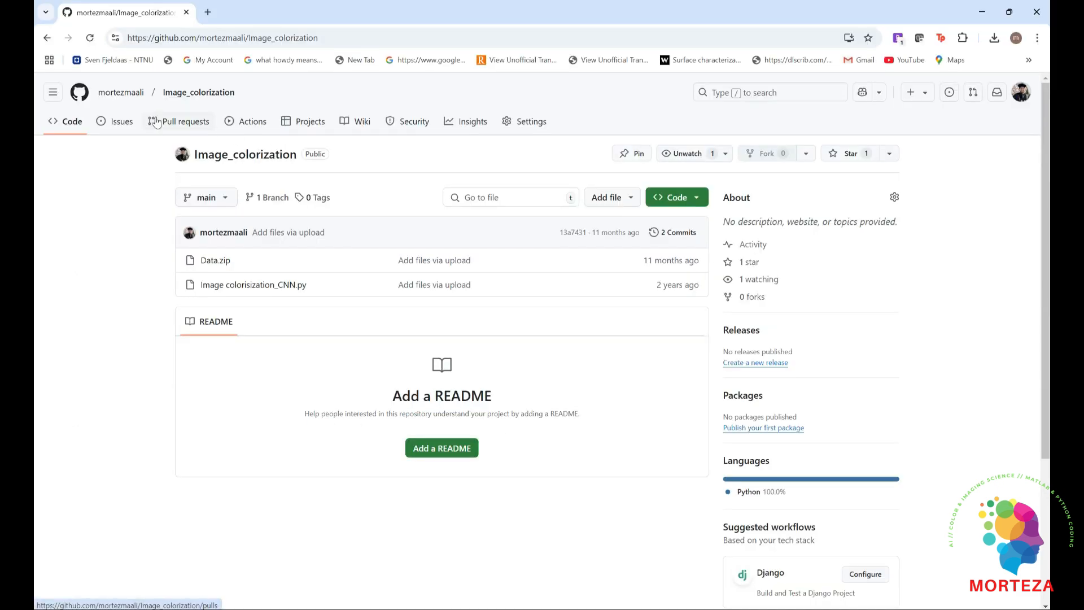
In the browser, show the account's repository list on GitHub and open the Interpolation repository
click(121, 92)
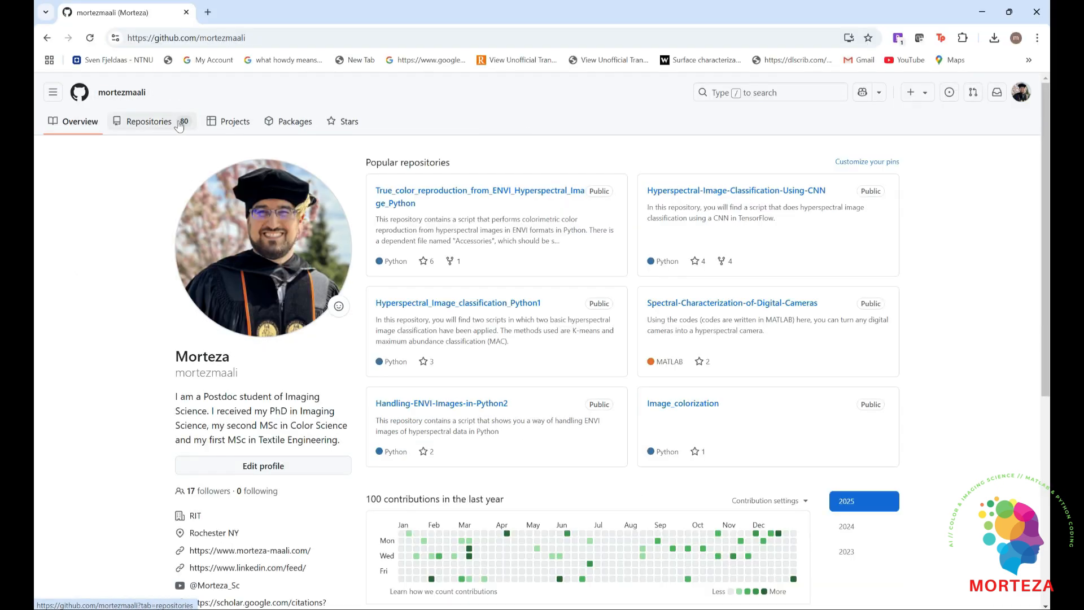
click(159, 129)
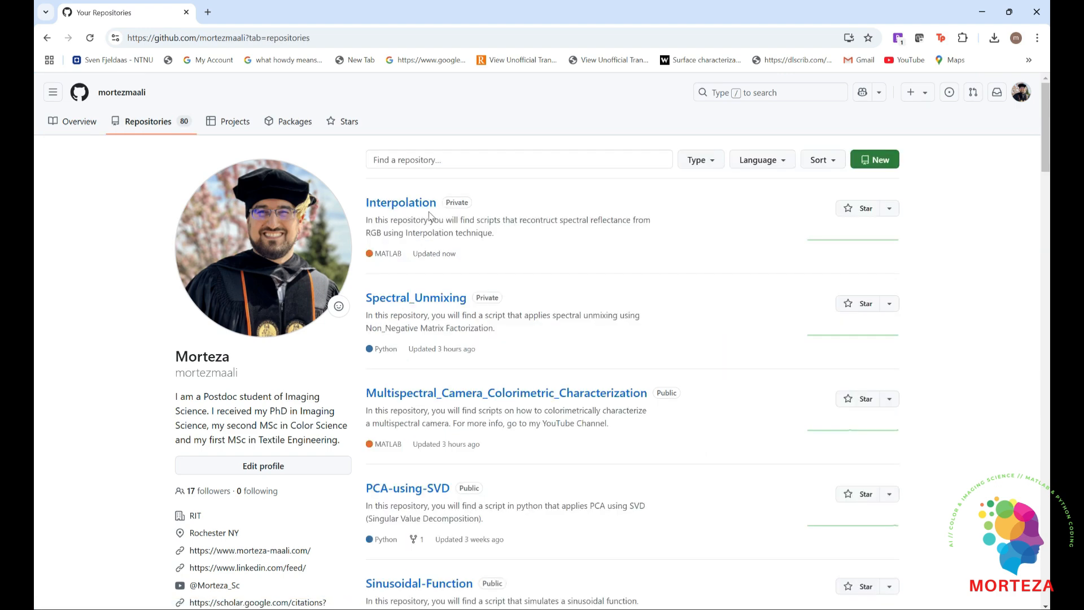
click(426, 210)
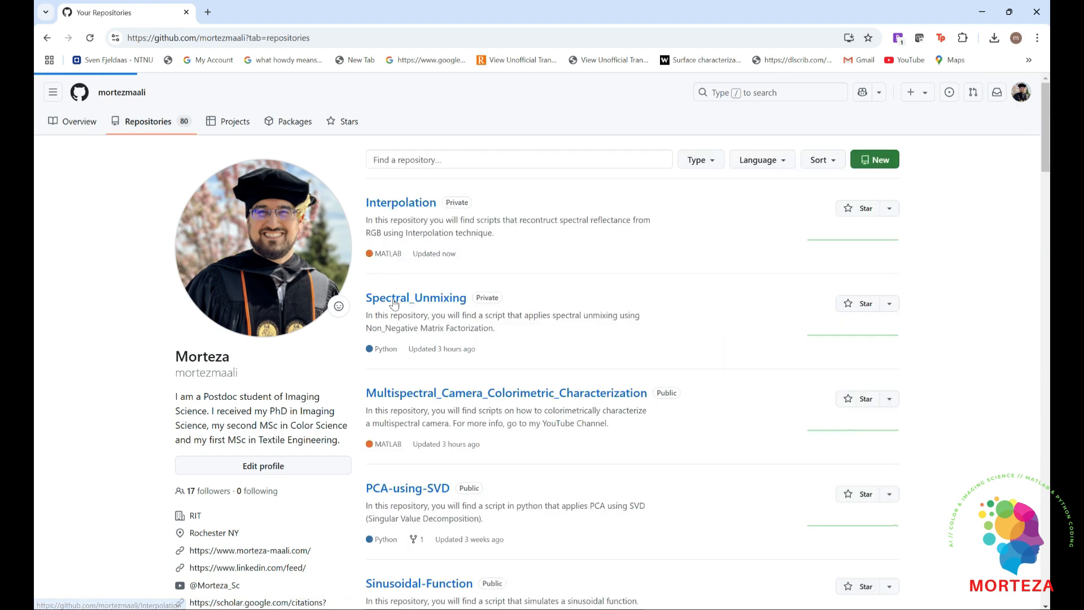